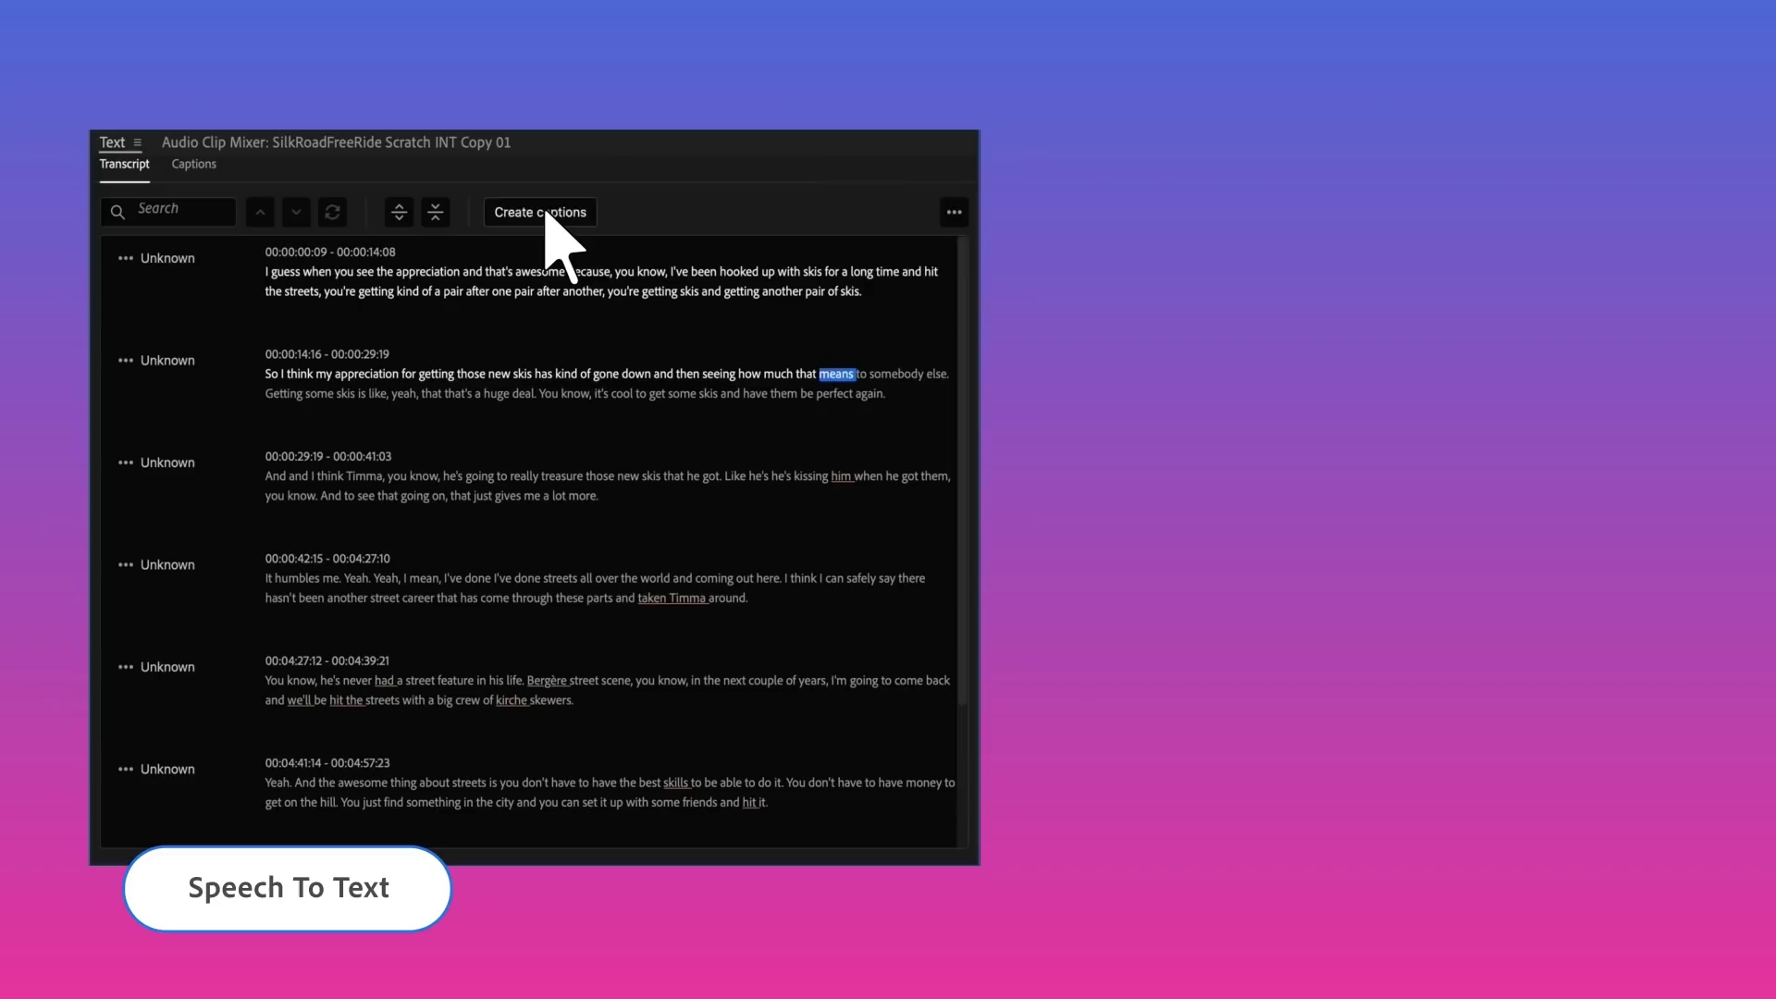
Step: Show the Captions and Graphics workspace with the Text panel's empty Captions tab for episode 46
{"action": "left_click", "coordinate": [540, 211]}
{"action": "left_click", "coordinate": [1468, 859]}
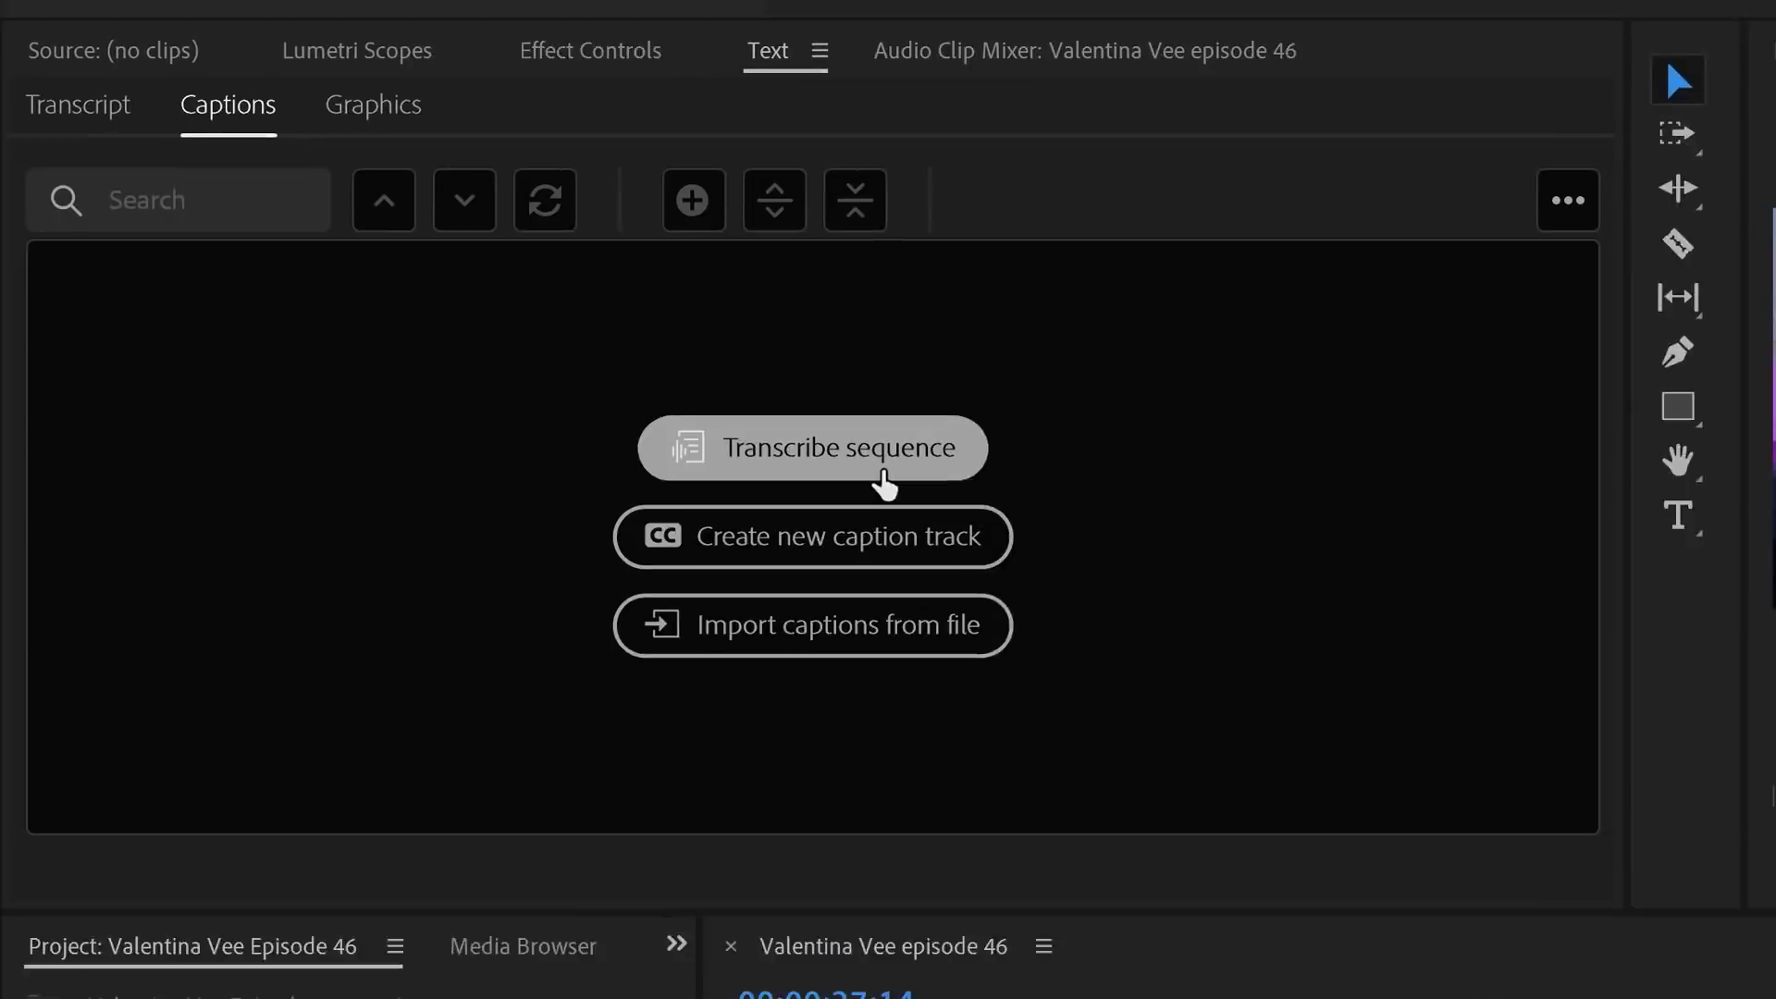
Step: Transcribe the sequence's Dialogue-tagged audio clips in English
{"action": "left_click", "coordinate": [506, 346]}
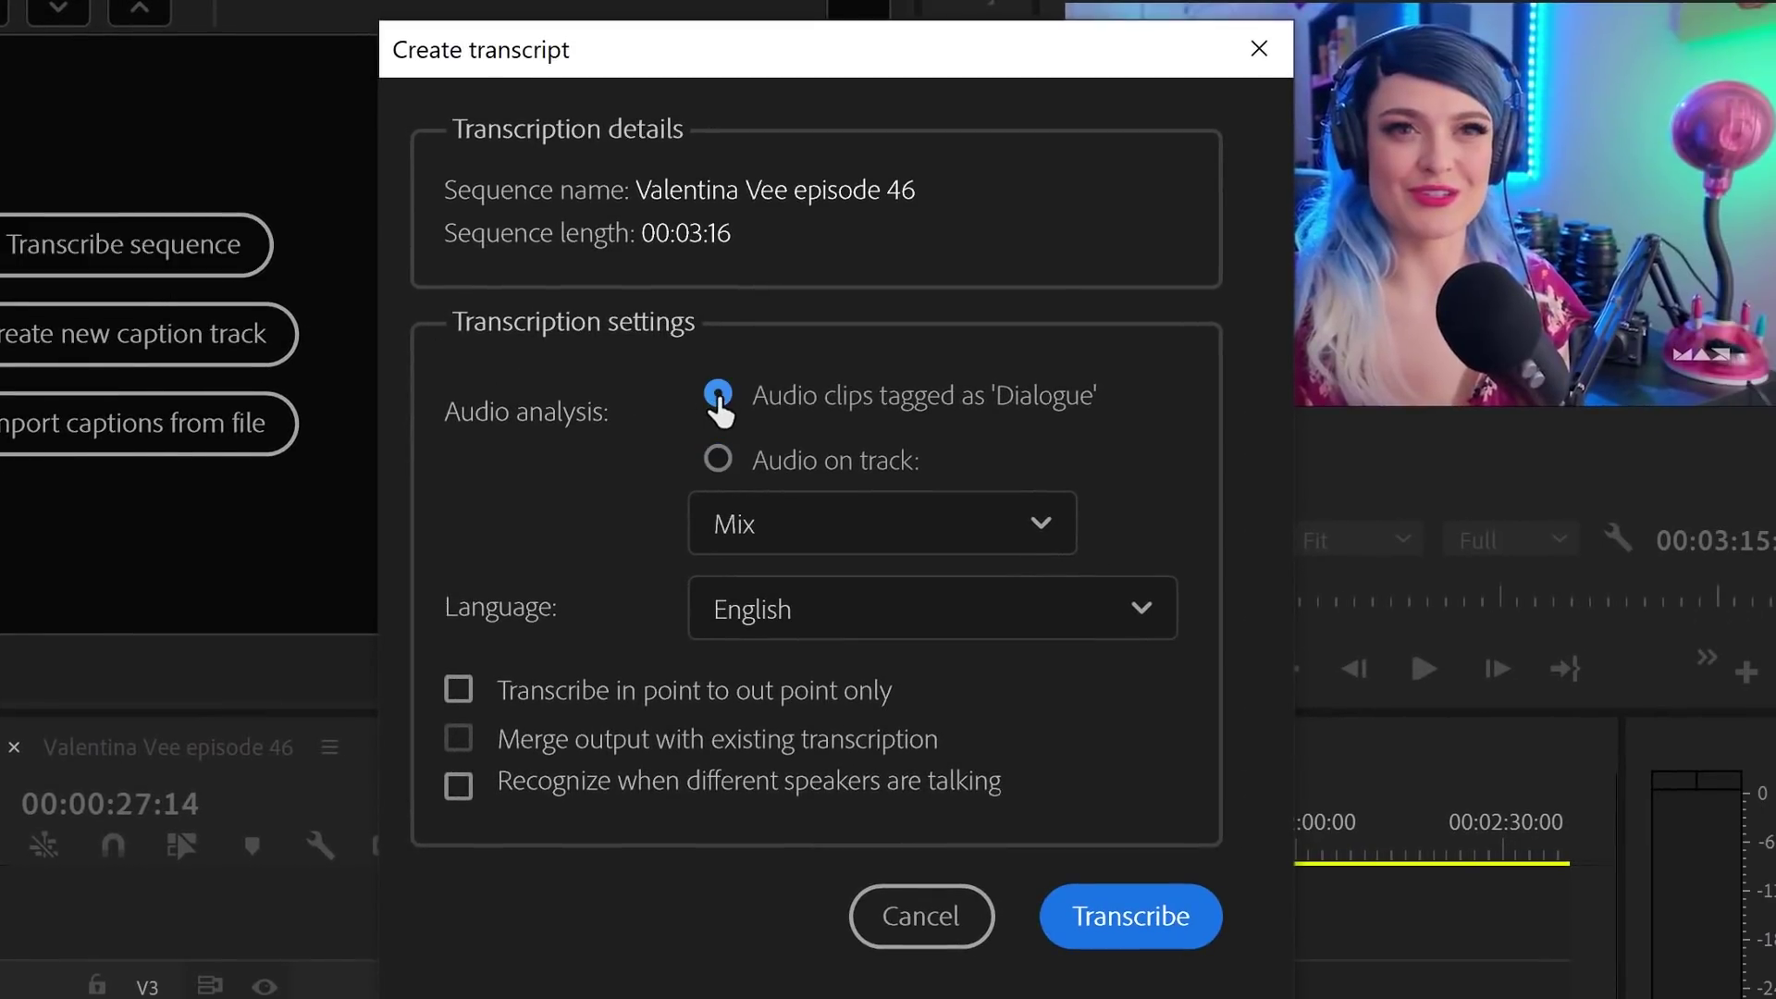
{"action": "left_click", "coordinate": [1155, 610]}
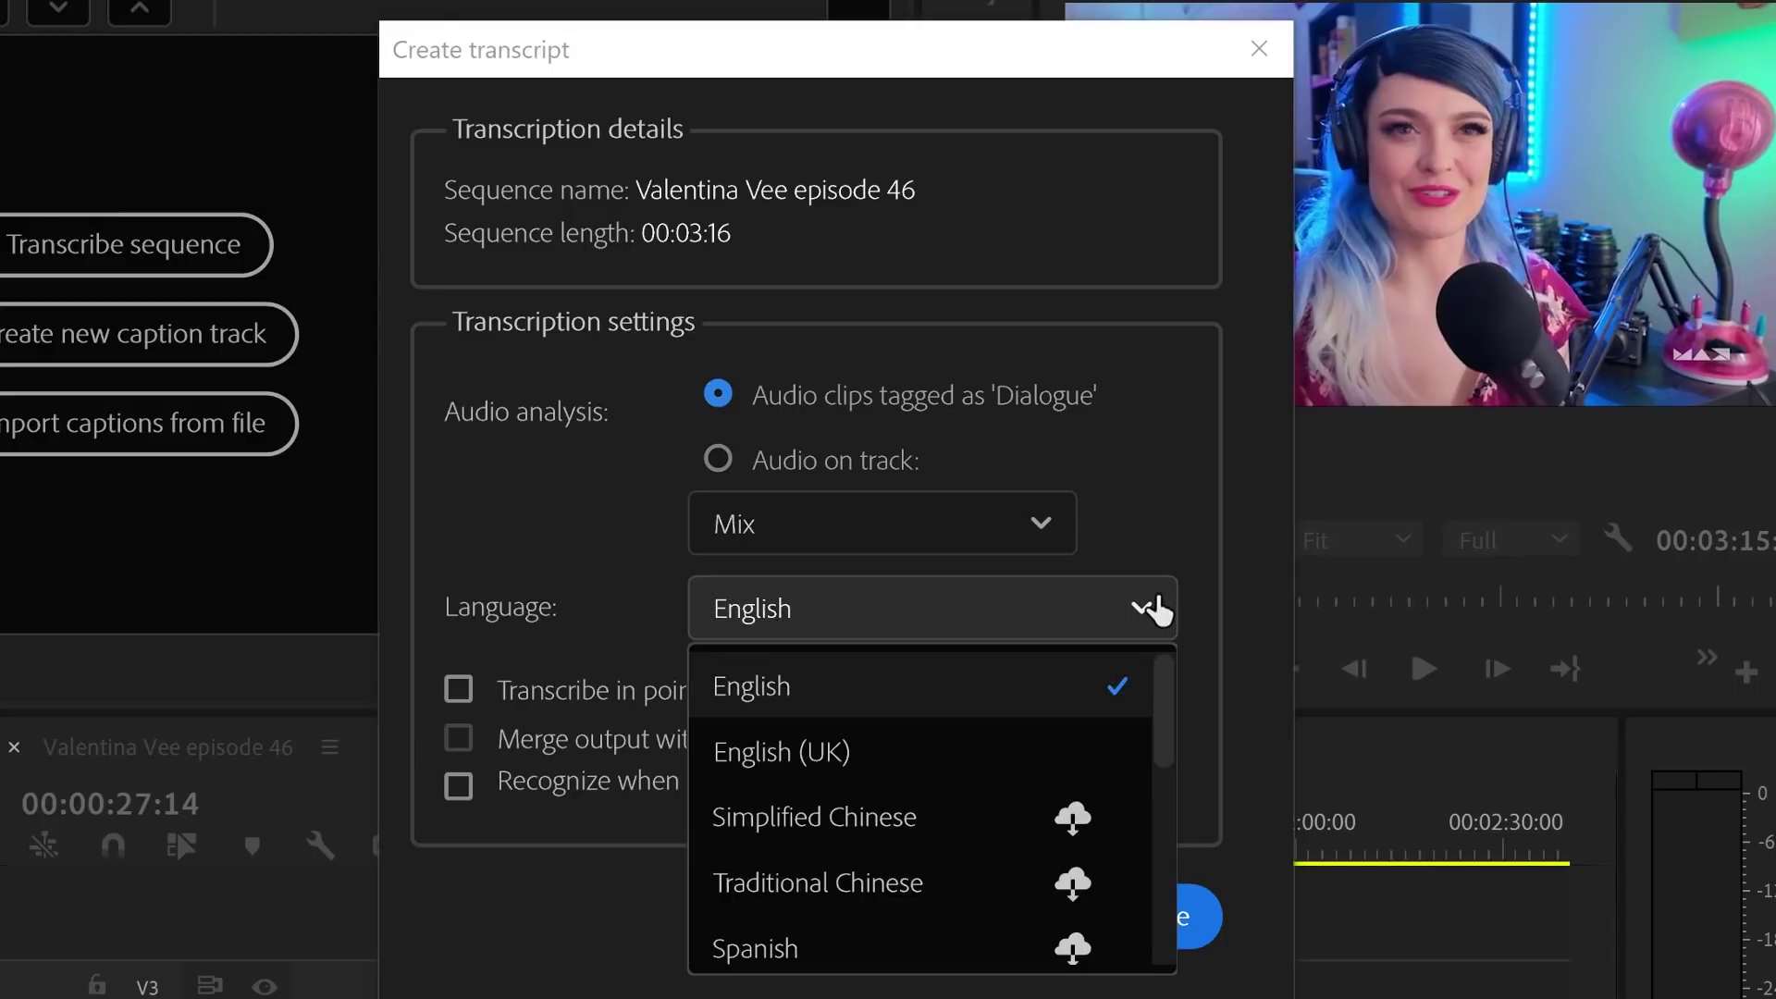
{"action": "left_click_drag", "start_coordinate": [1164, 675], "coordinate": [1164, 746]}
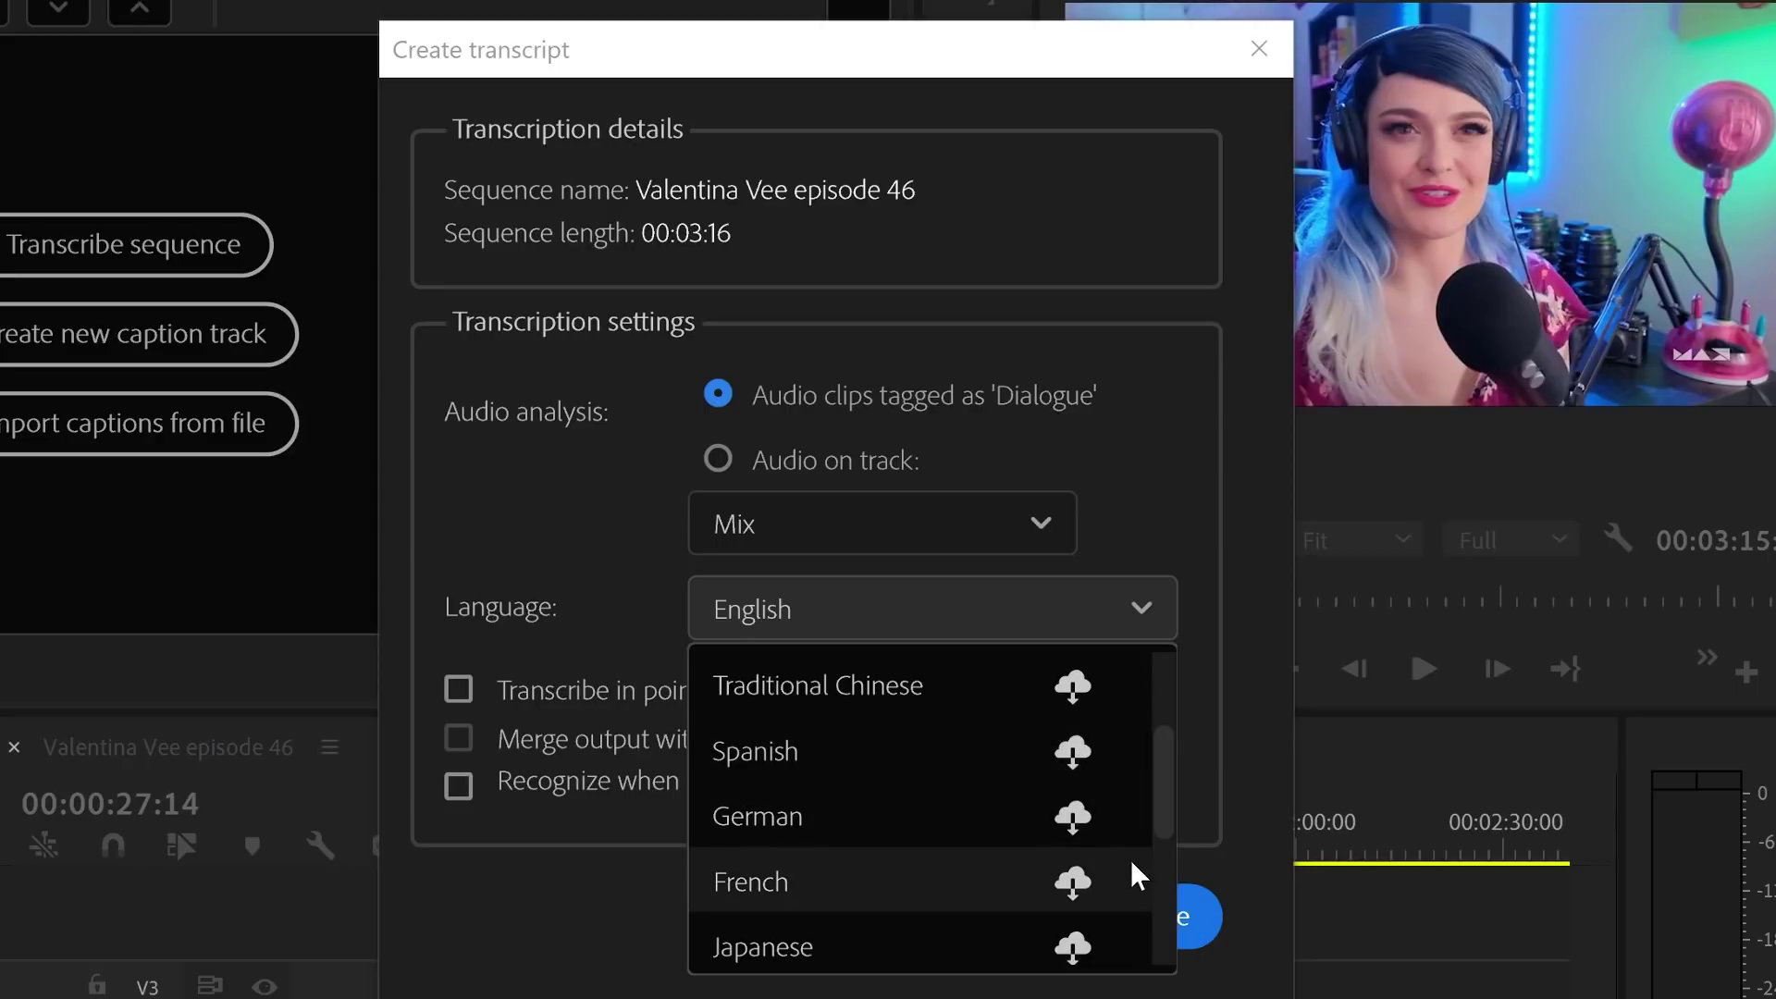
{"action": "left_click", "coordinate": [1212, 516]}
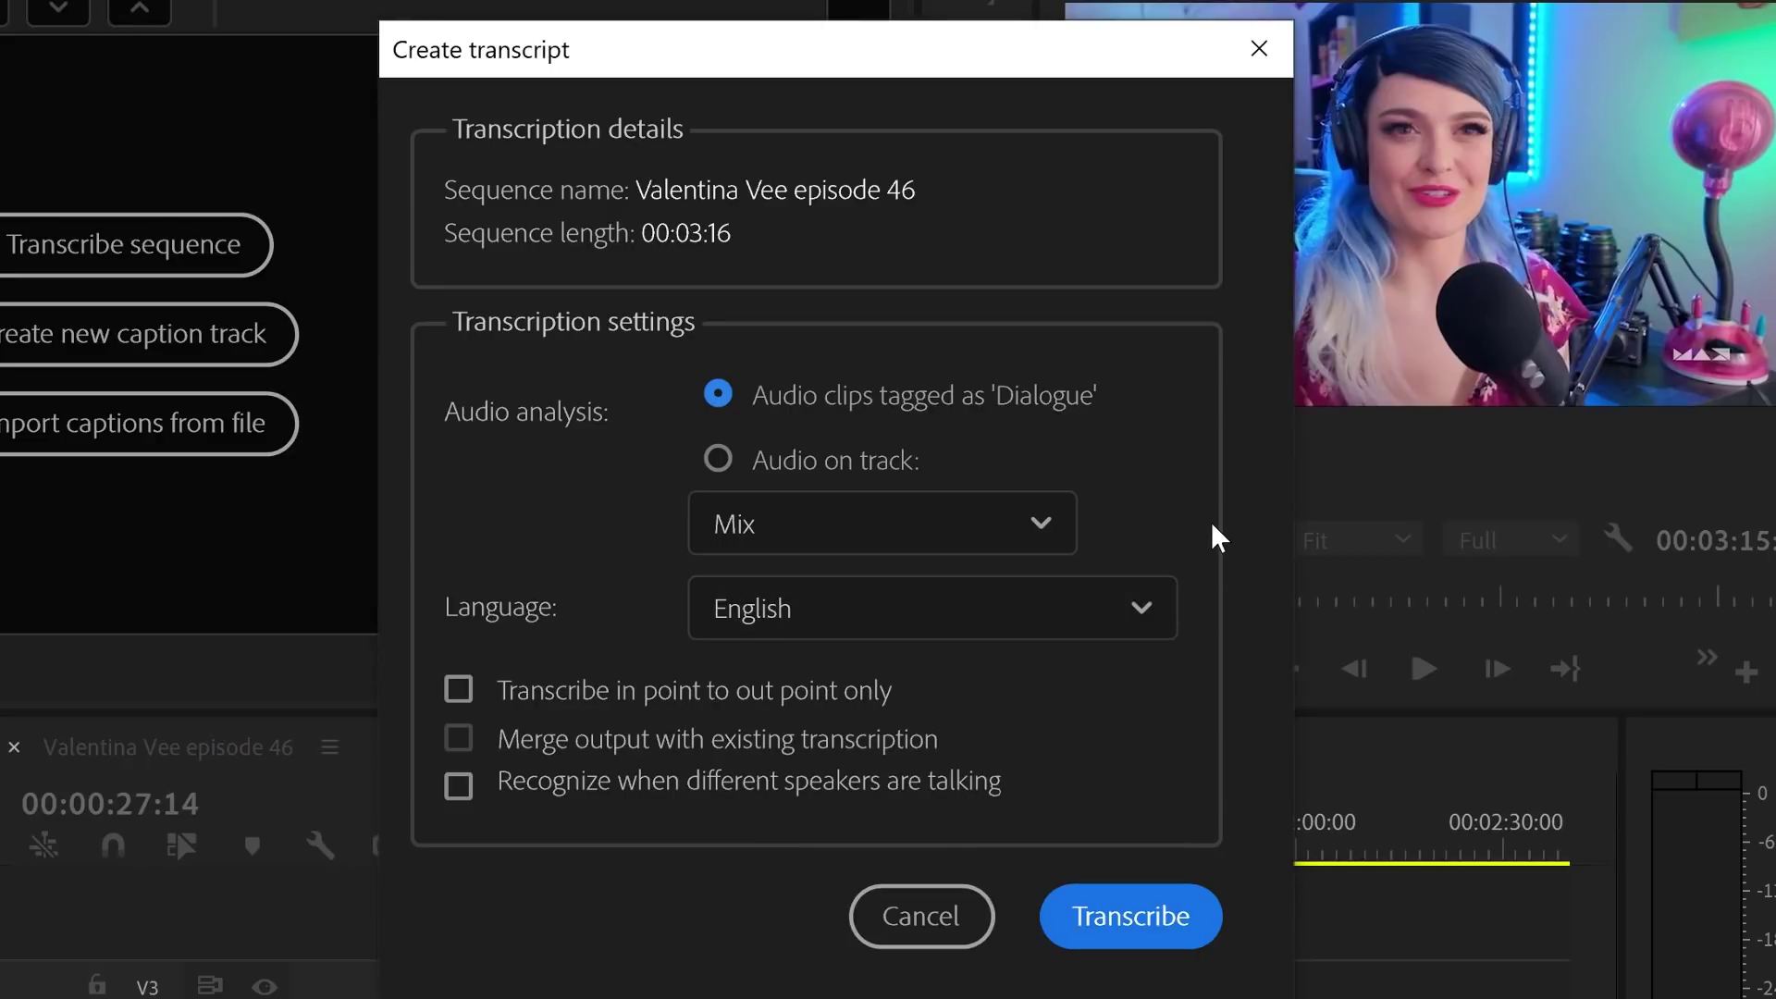
{"action": "left_click", "coordinate": [1129, 916]}
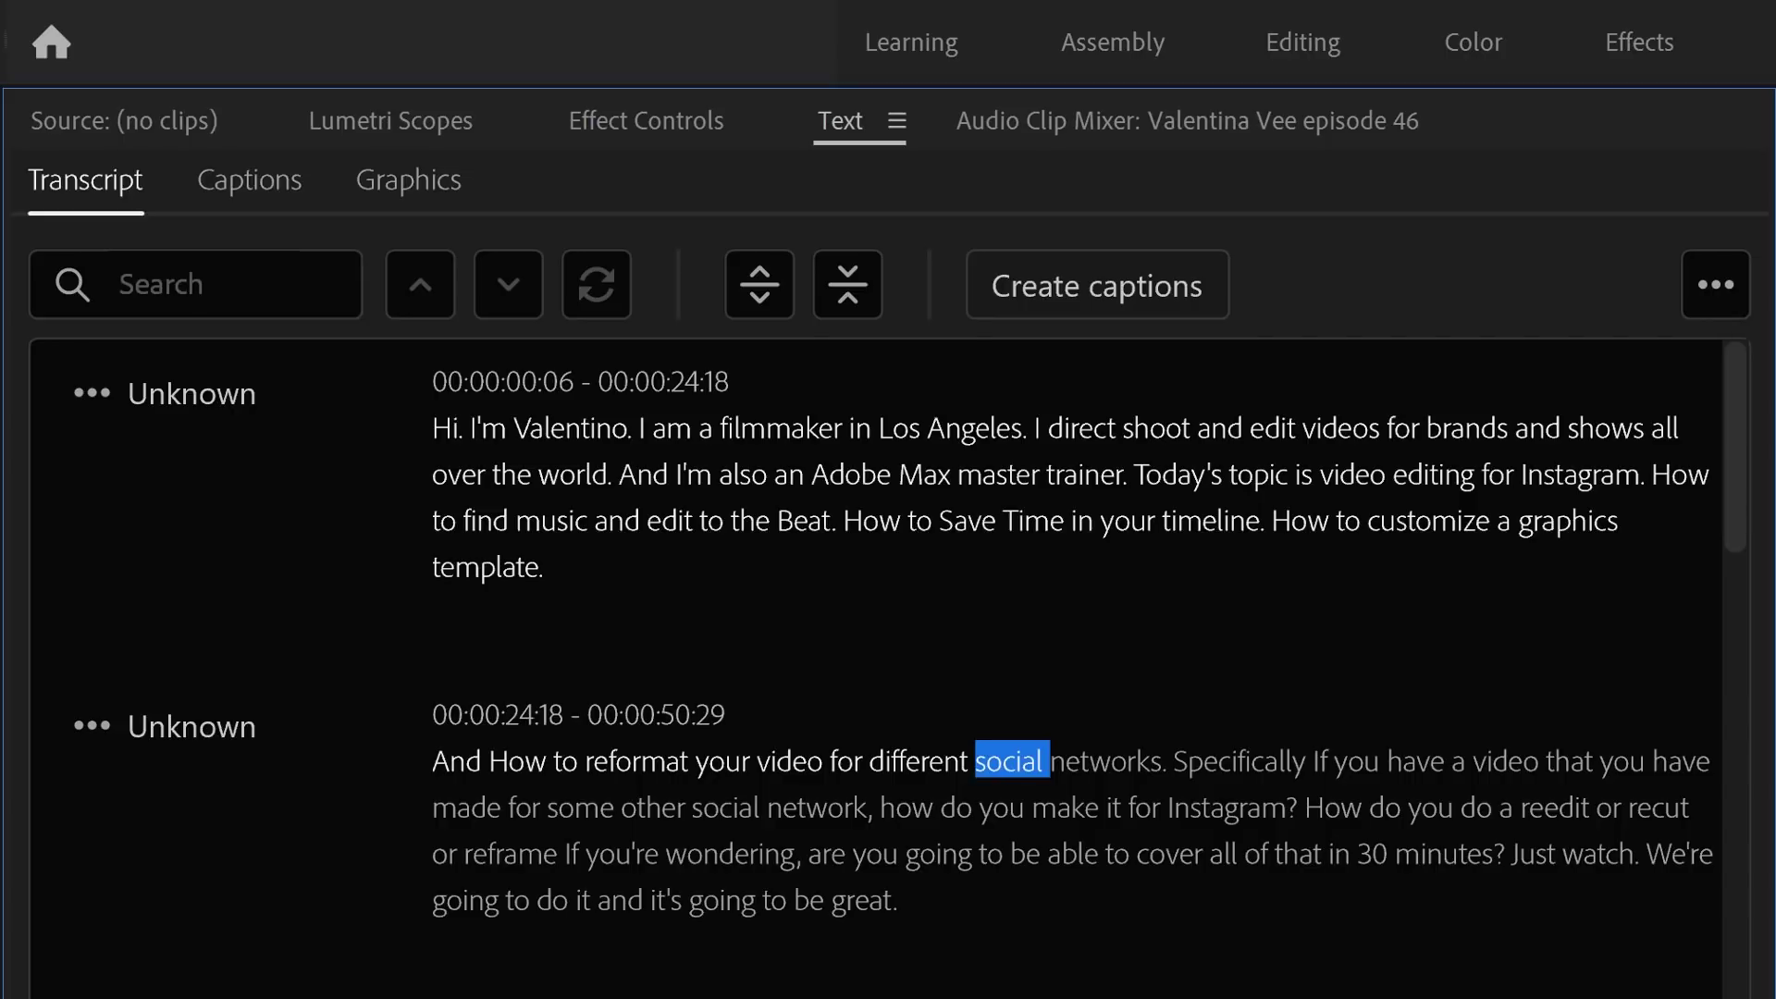
Step: Replace all 'Valentino' with 'Valentina' through the transcript's spell check settings
{"action": "left_click", "coordinate": [1717, 285]}
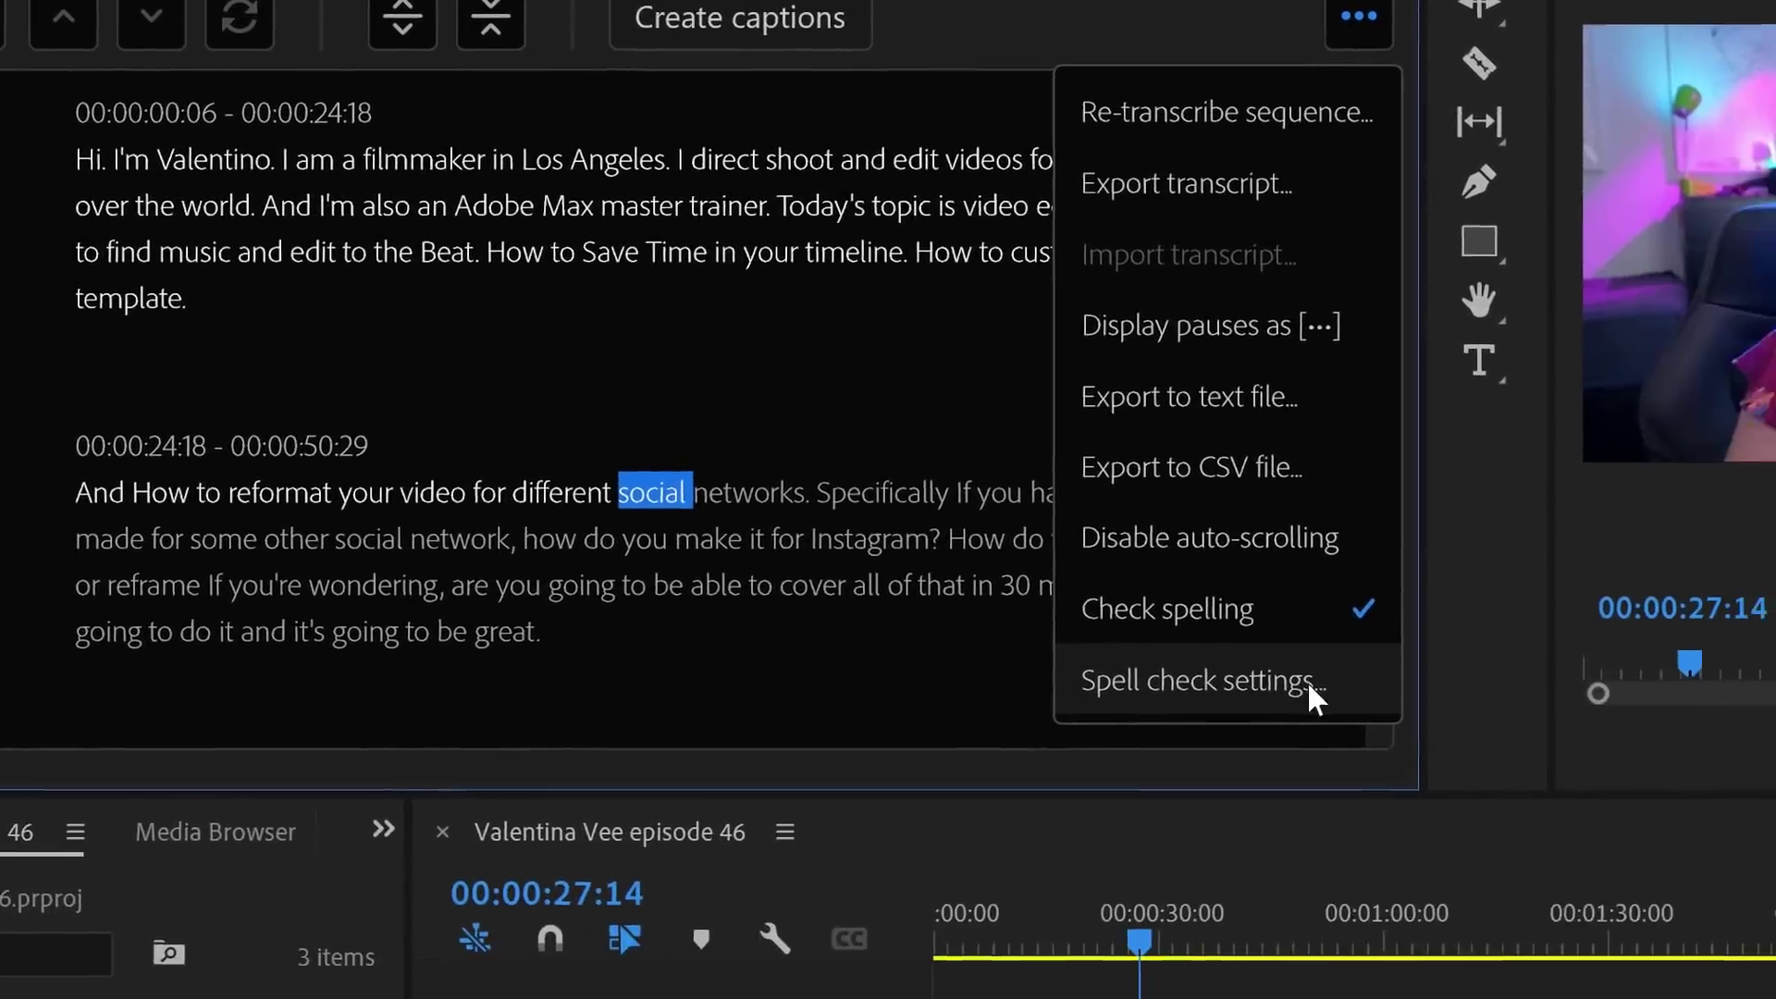
{"action": "left_click", "coordinate": [1308, 681]}
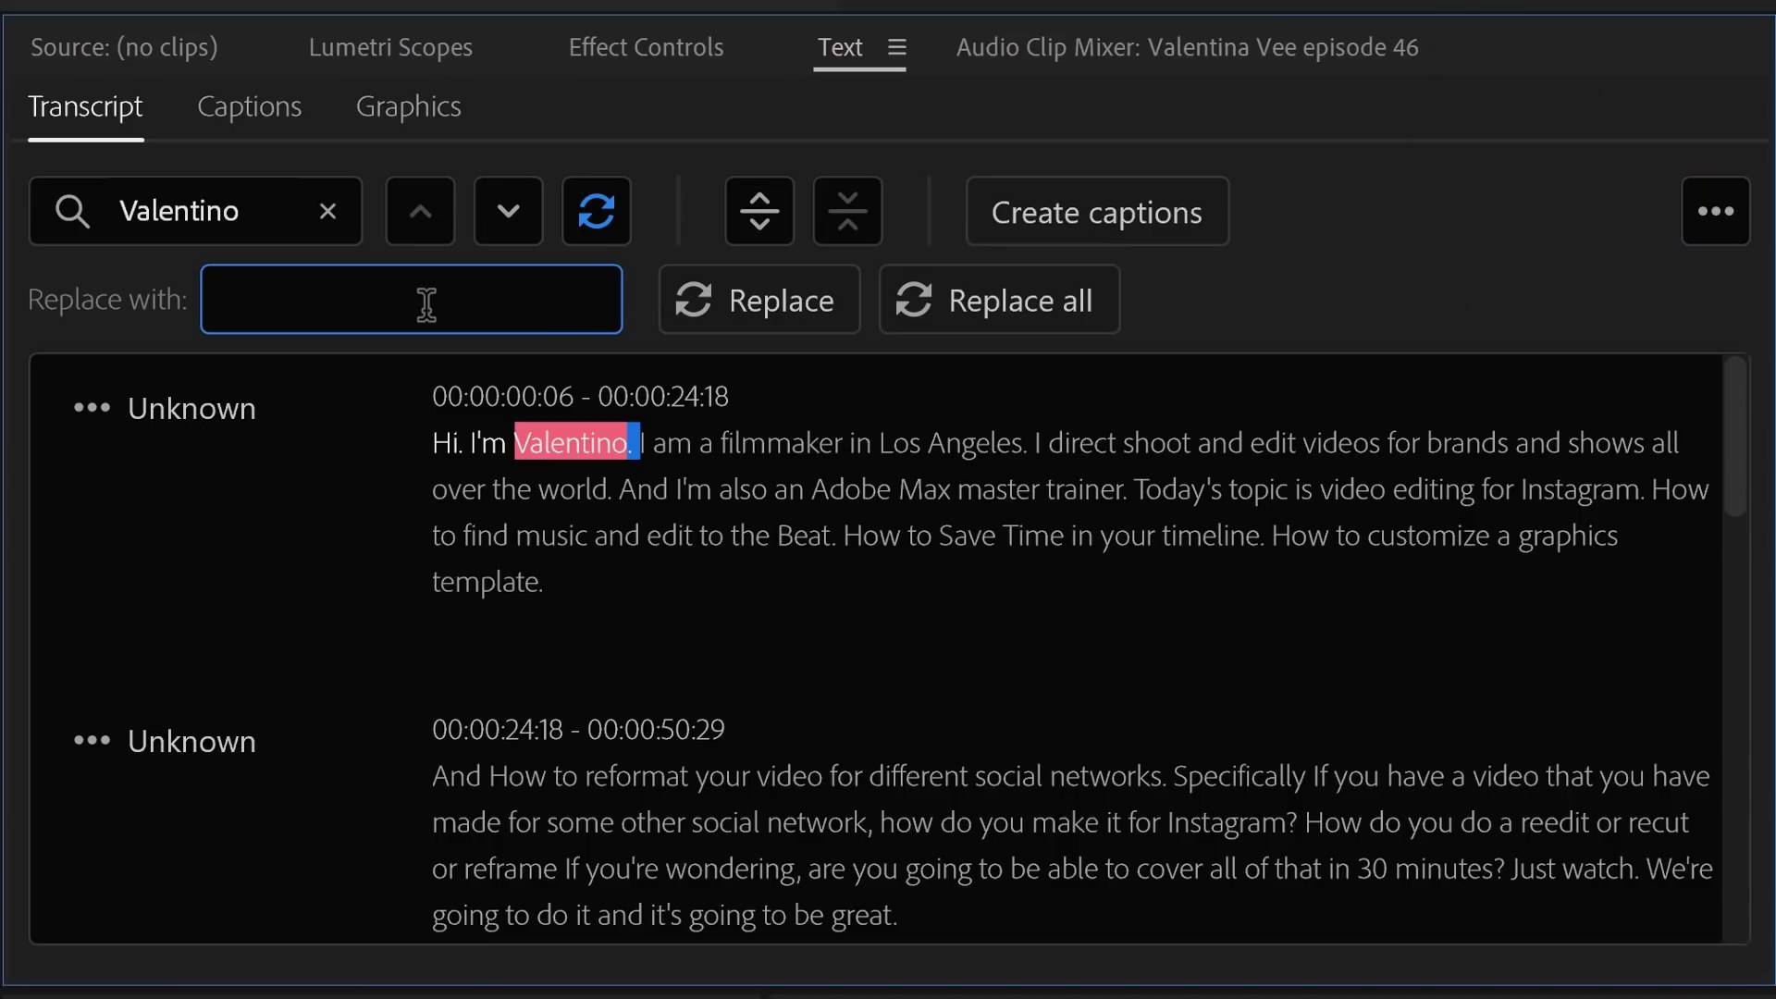
{"action": "type", "text": "Valen"}
{"action": "type", "text": "tina"}
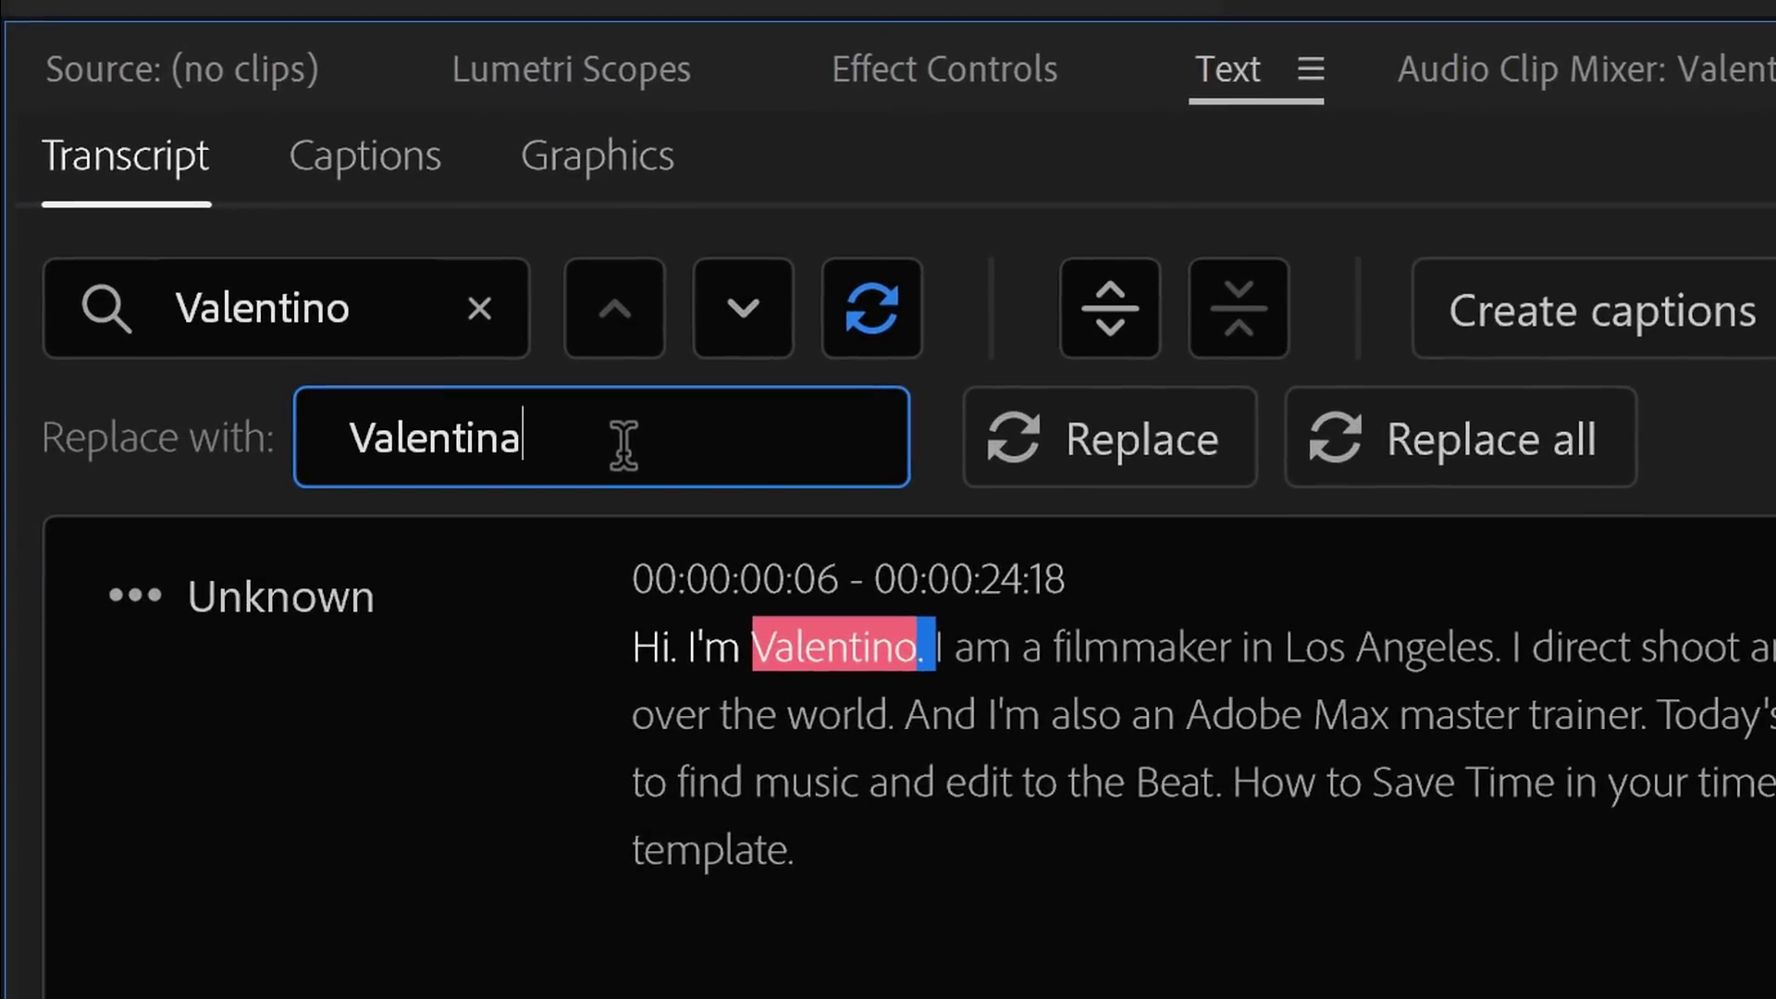
{"action": "left_click", "coordinate": [1430, 458]}
Step: Create Subtitle-format, double-line captions from the transcript
{"action": "left_click", "coordinate": [481, 309]}
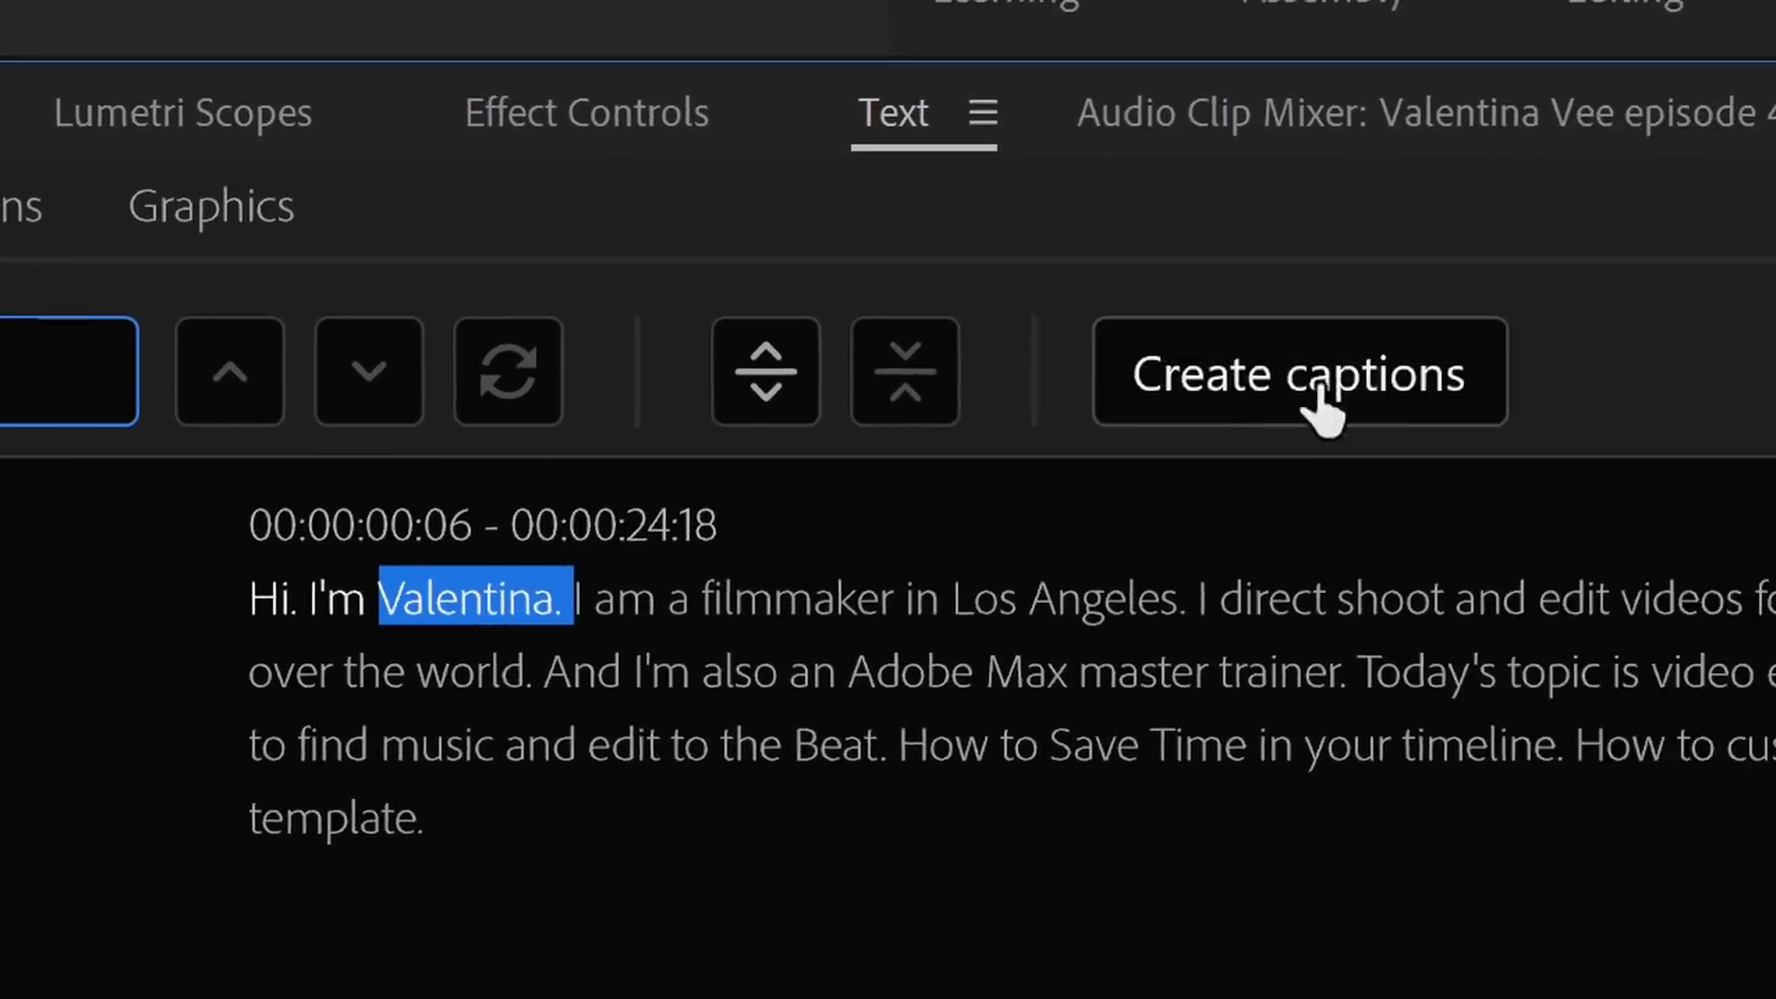
{"action": "left_click", "coordinate": [1604, 311]}
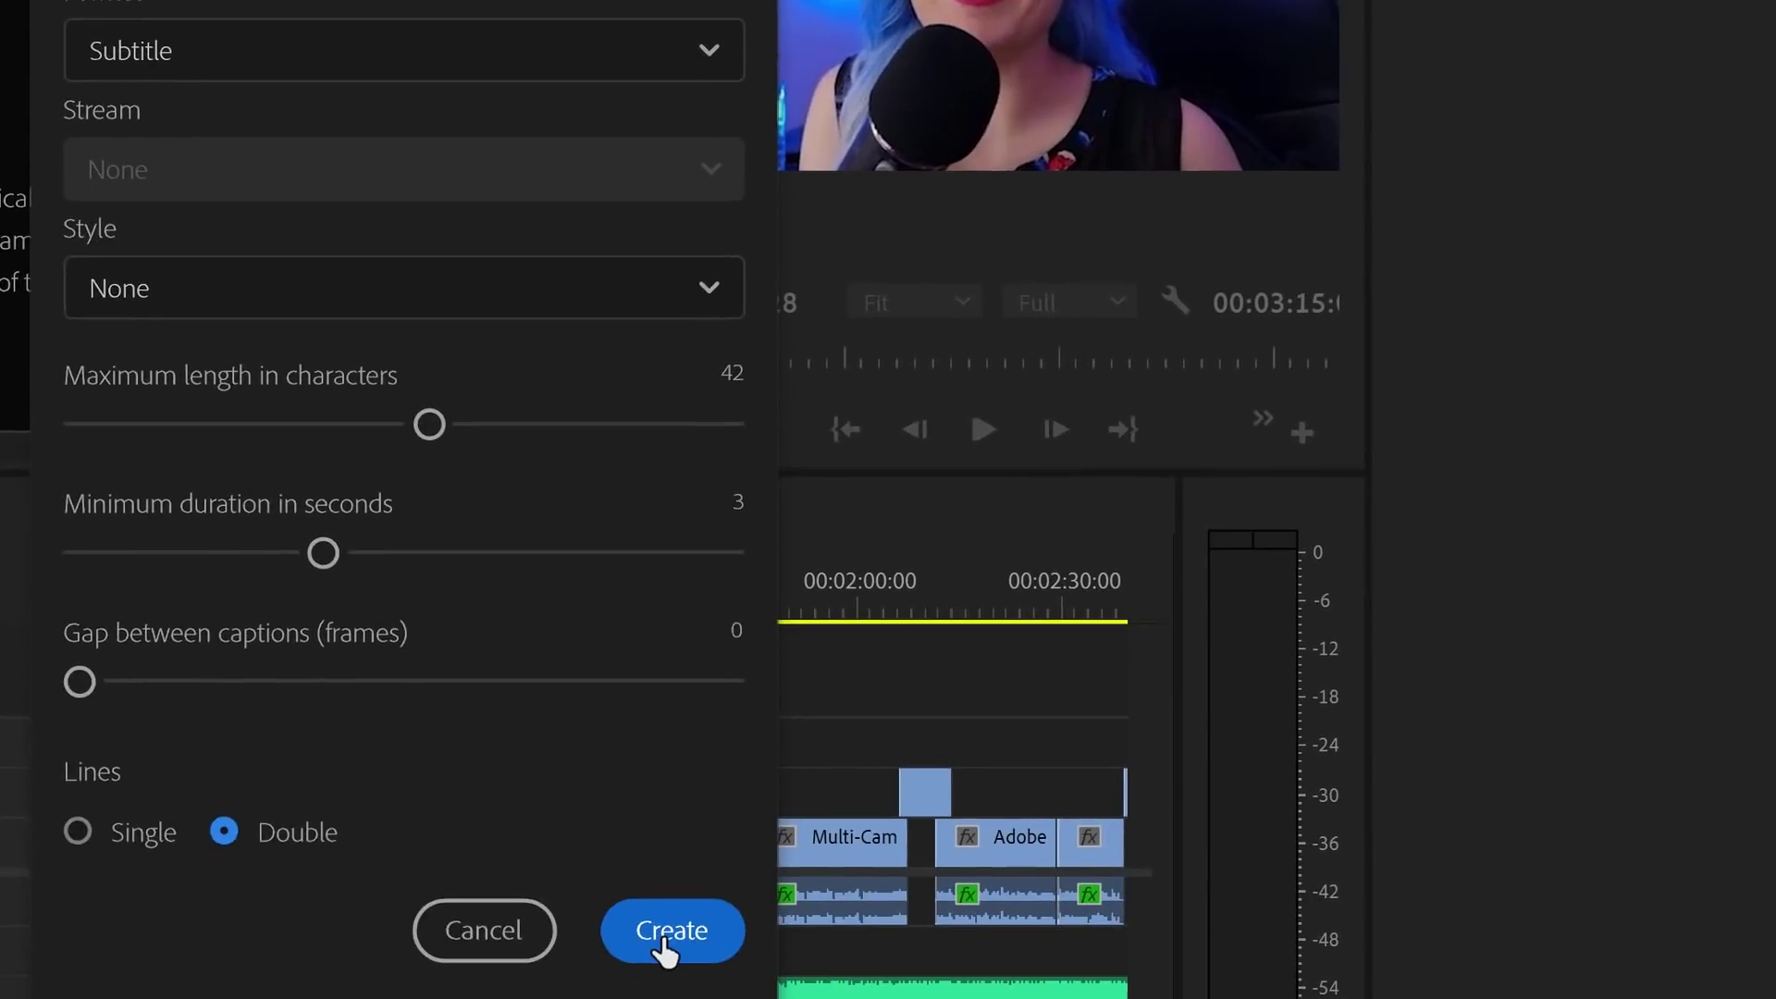
{"action": "left_click", "coordinate": [674, 932]}
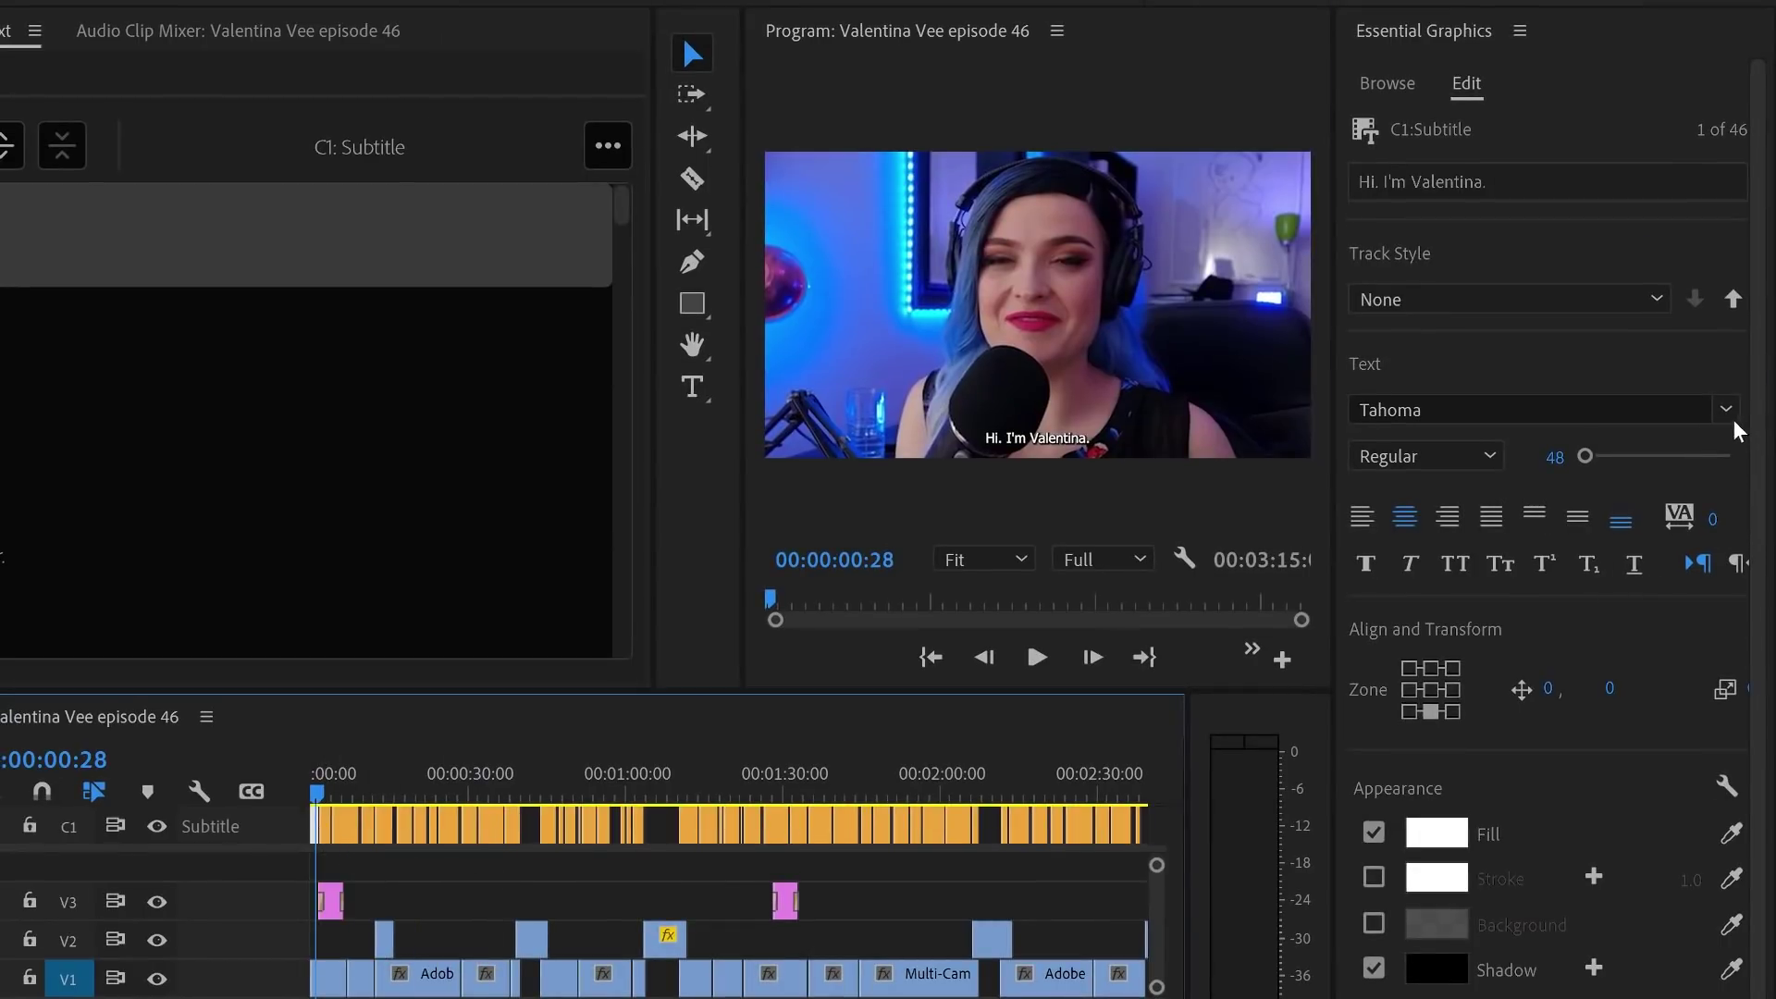
Step: Set the caption font to Times New Roman and apply the Yellow and round track style
{"action": "left_click", "coordinate": [1527, 409]}
{"action": "left_click", "coordinate": [1388, 570]}
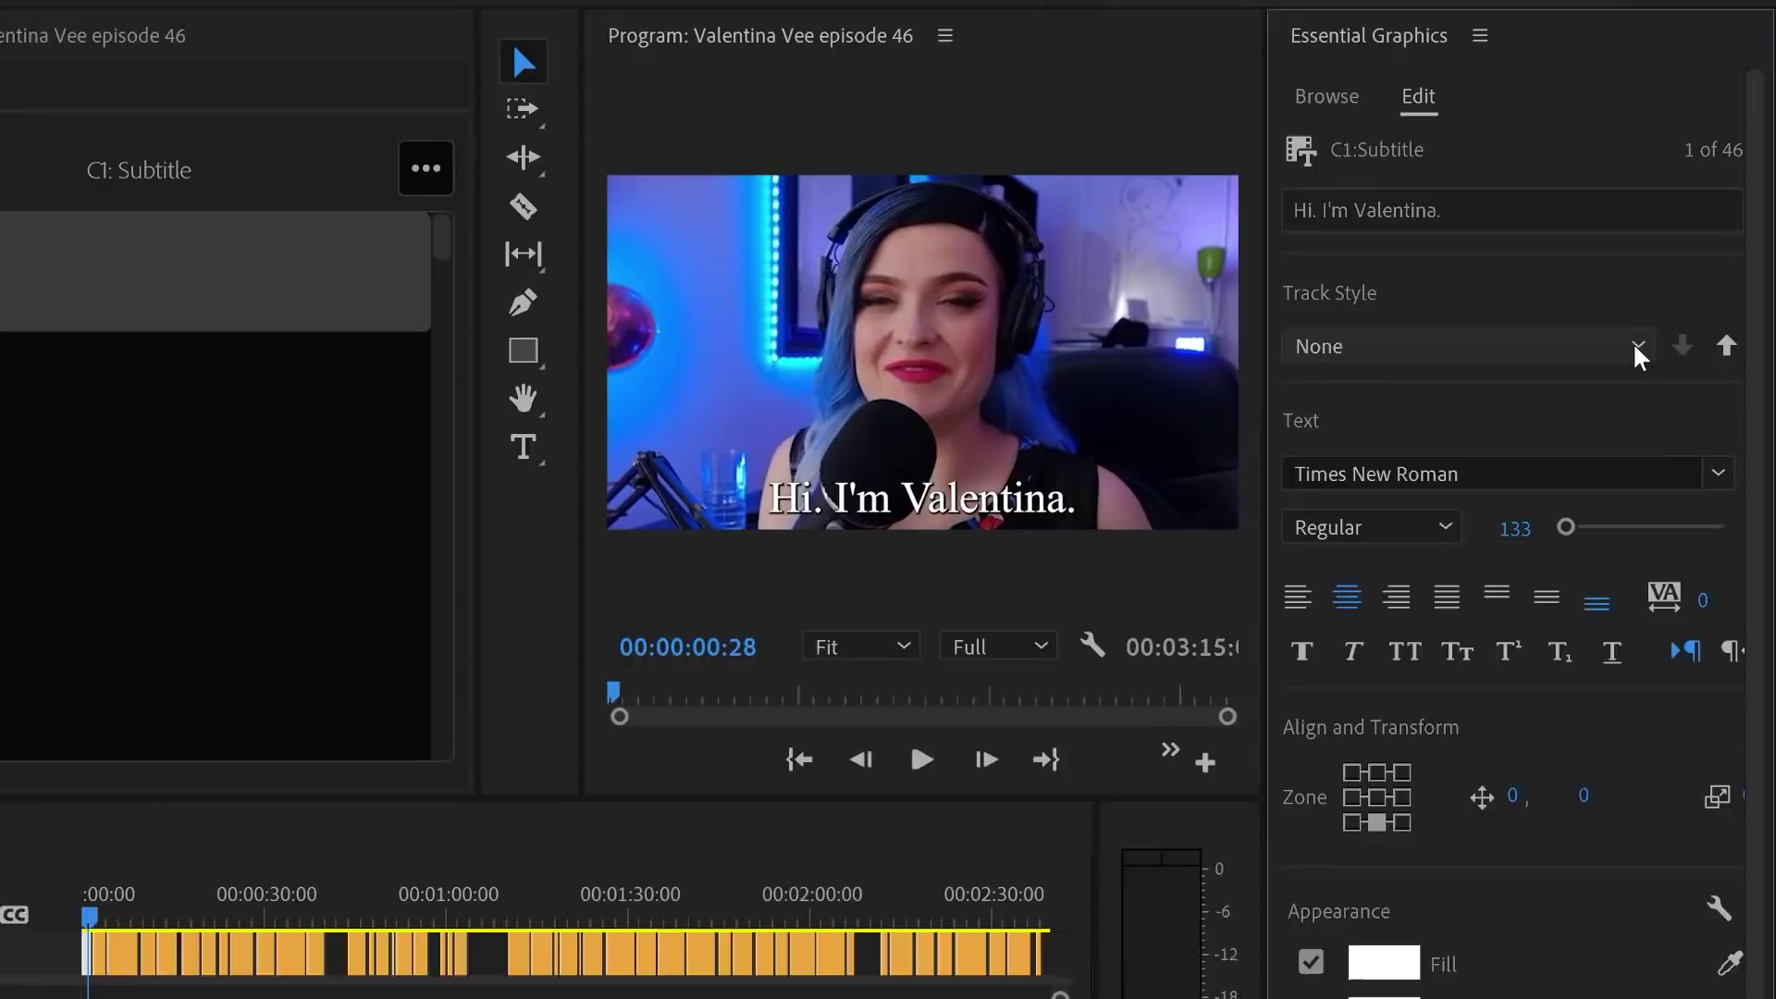
{"action": "left_click", "coordinate": [1638, 344]}
{"action": "left_click", "coordinate": [1458, 549]}
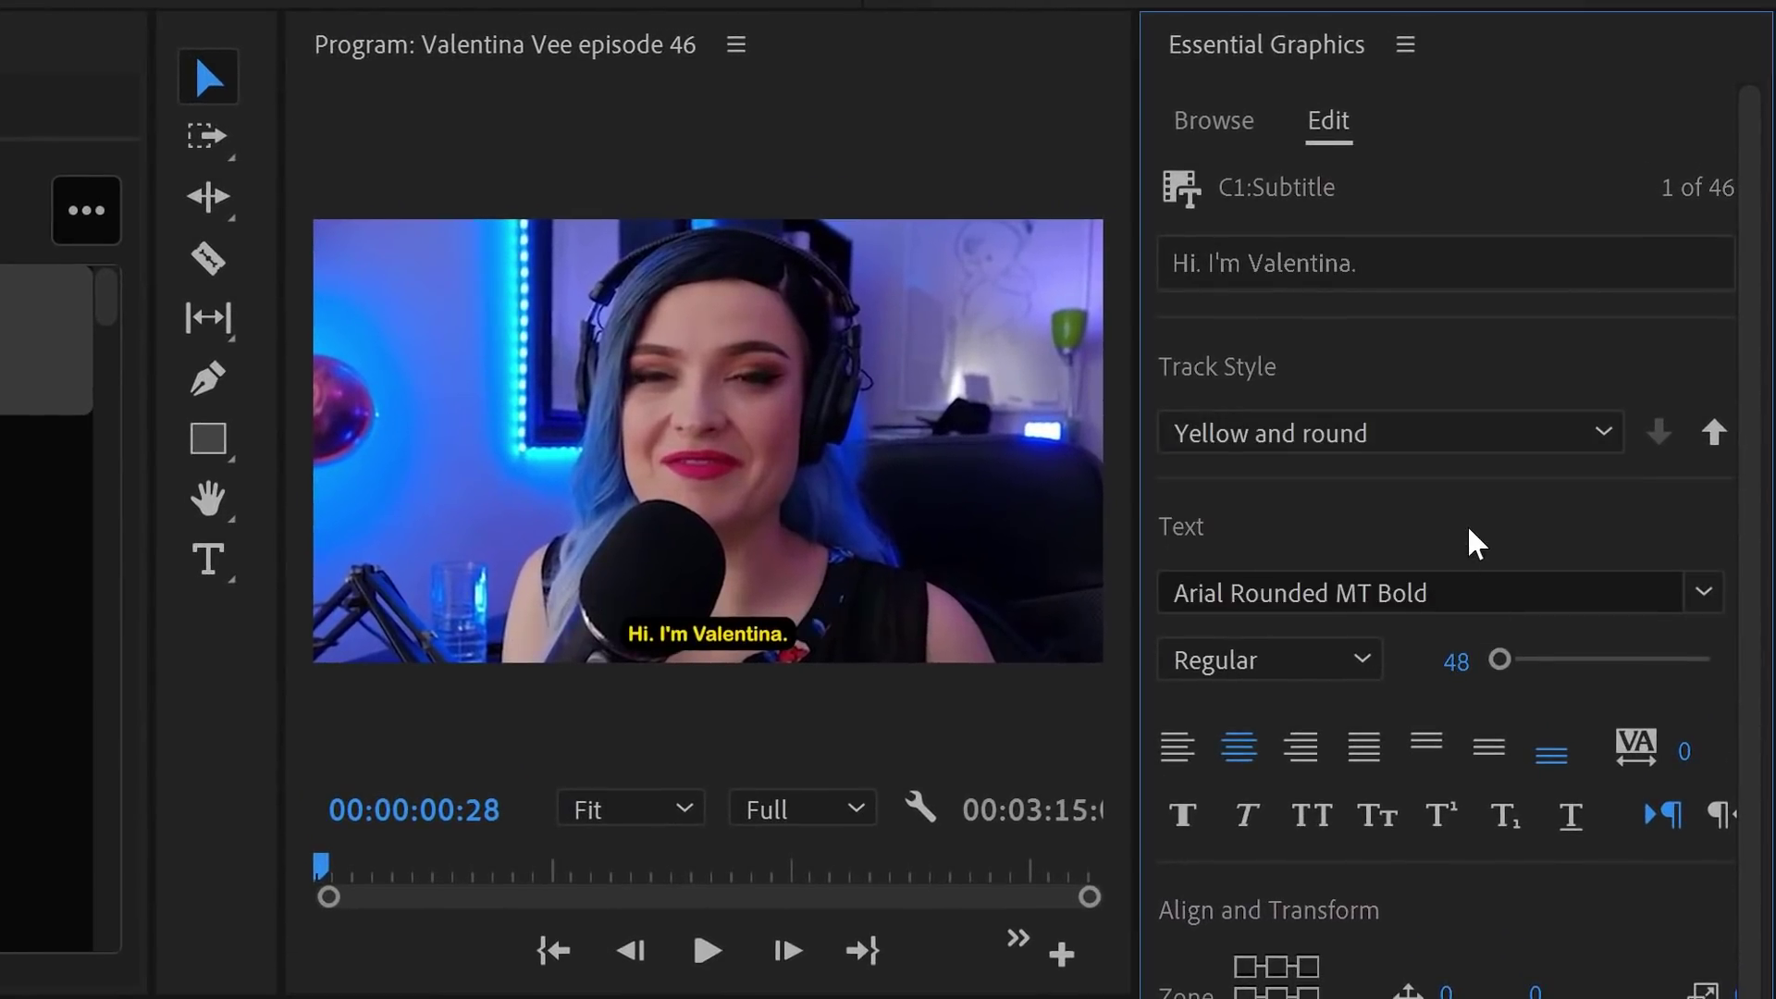
Step: Reword caption 1 to 'Hey - I'm Valentina!' and show the export caption options
{"action": "left_click", "coordinate": [643, 638]}
{"action": "type", "text": "ey -"}
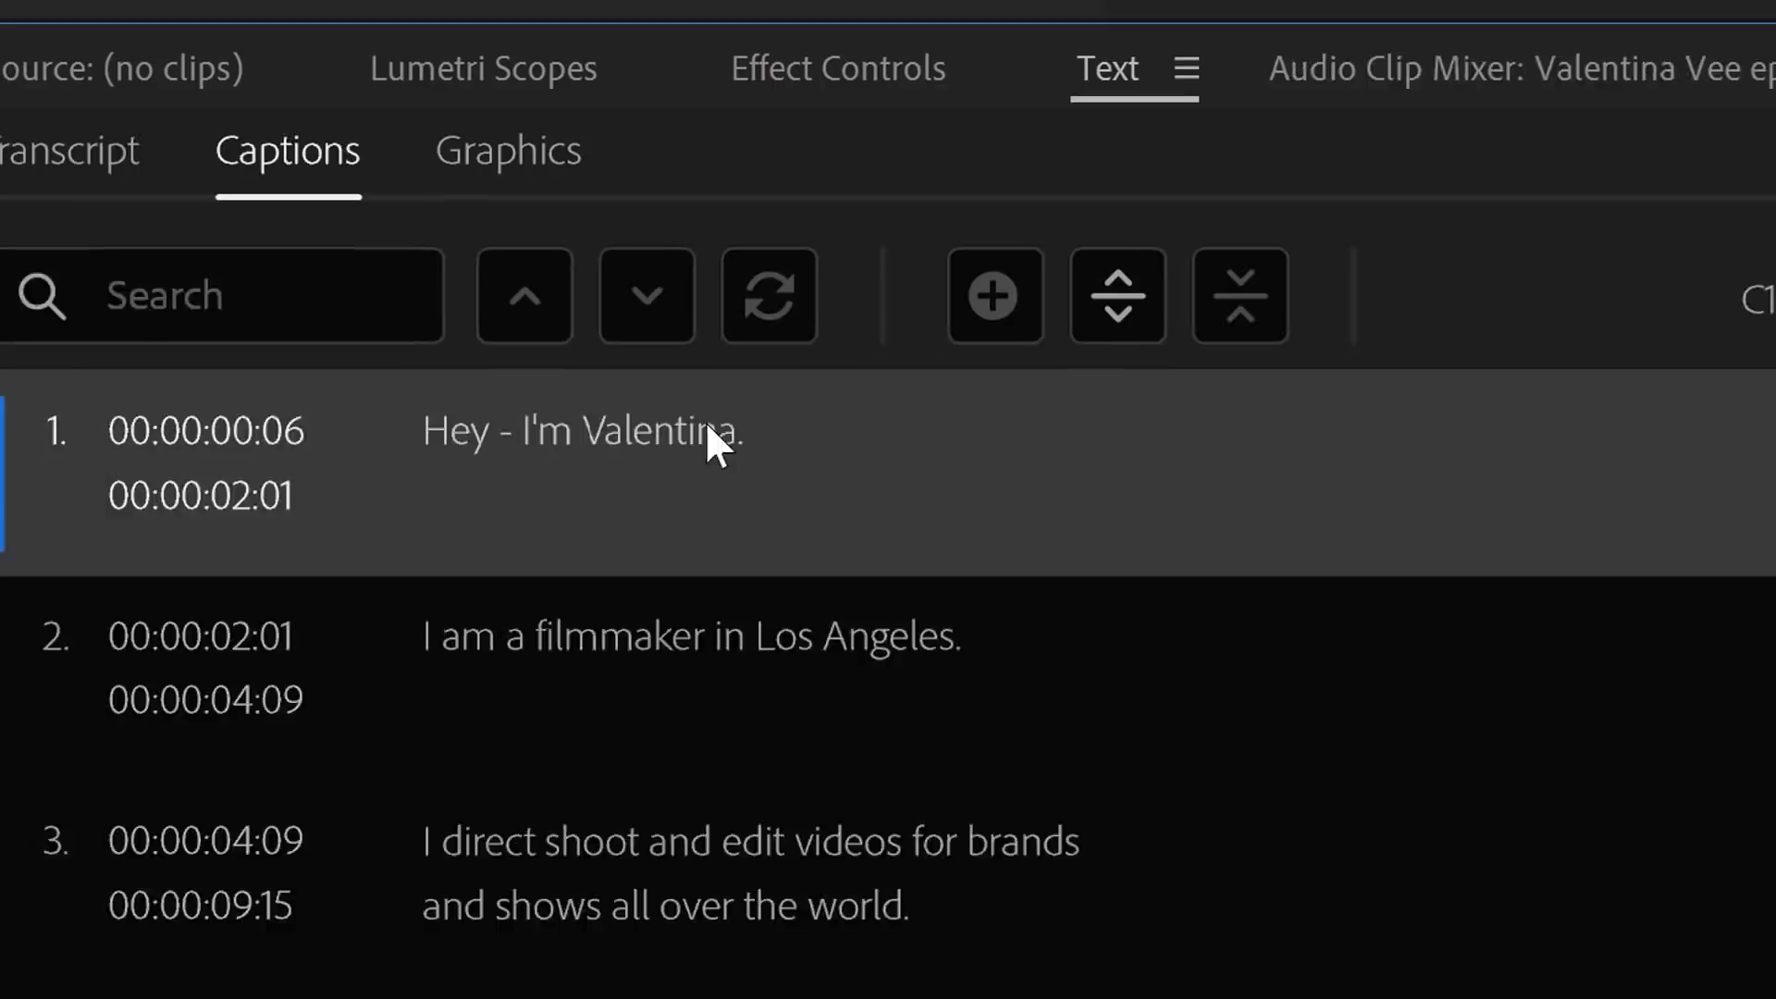
{"action": "double_click", "coordinate": [713, 436]}
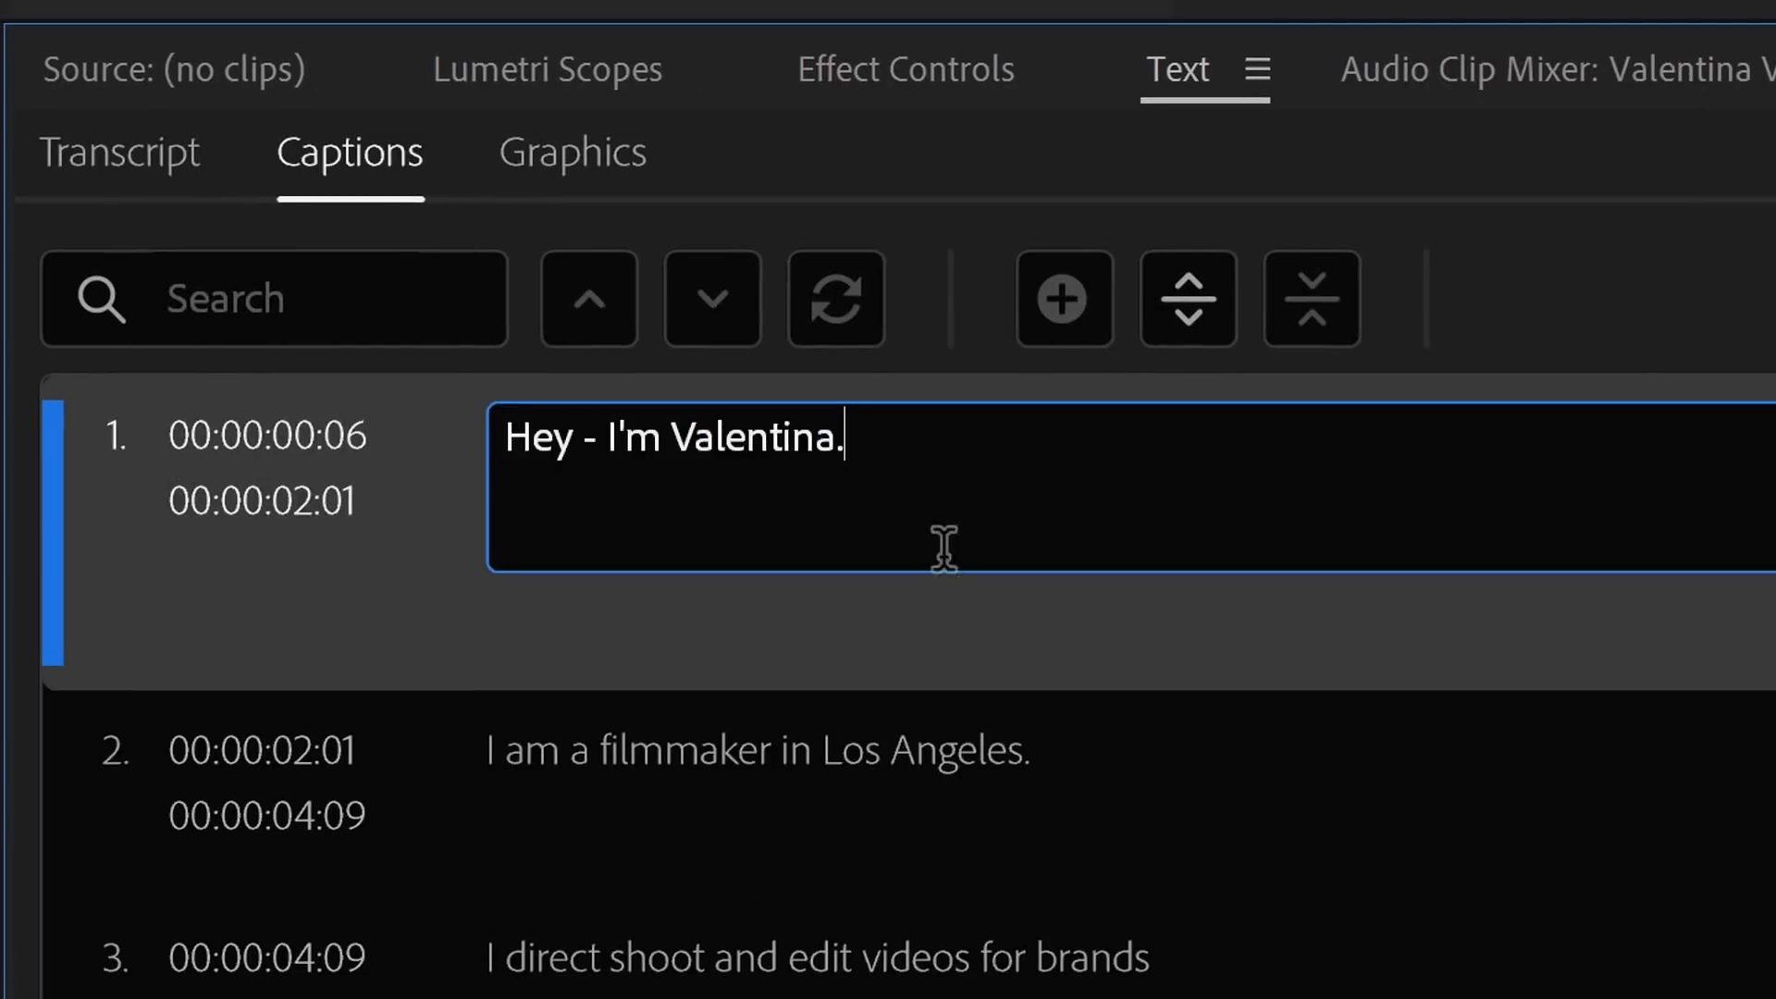
{"action": "left_click", "coordinate": [1345, 915]}
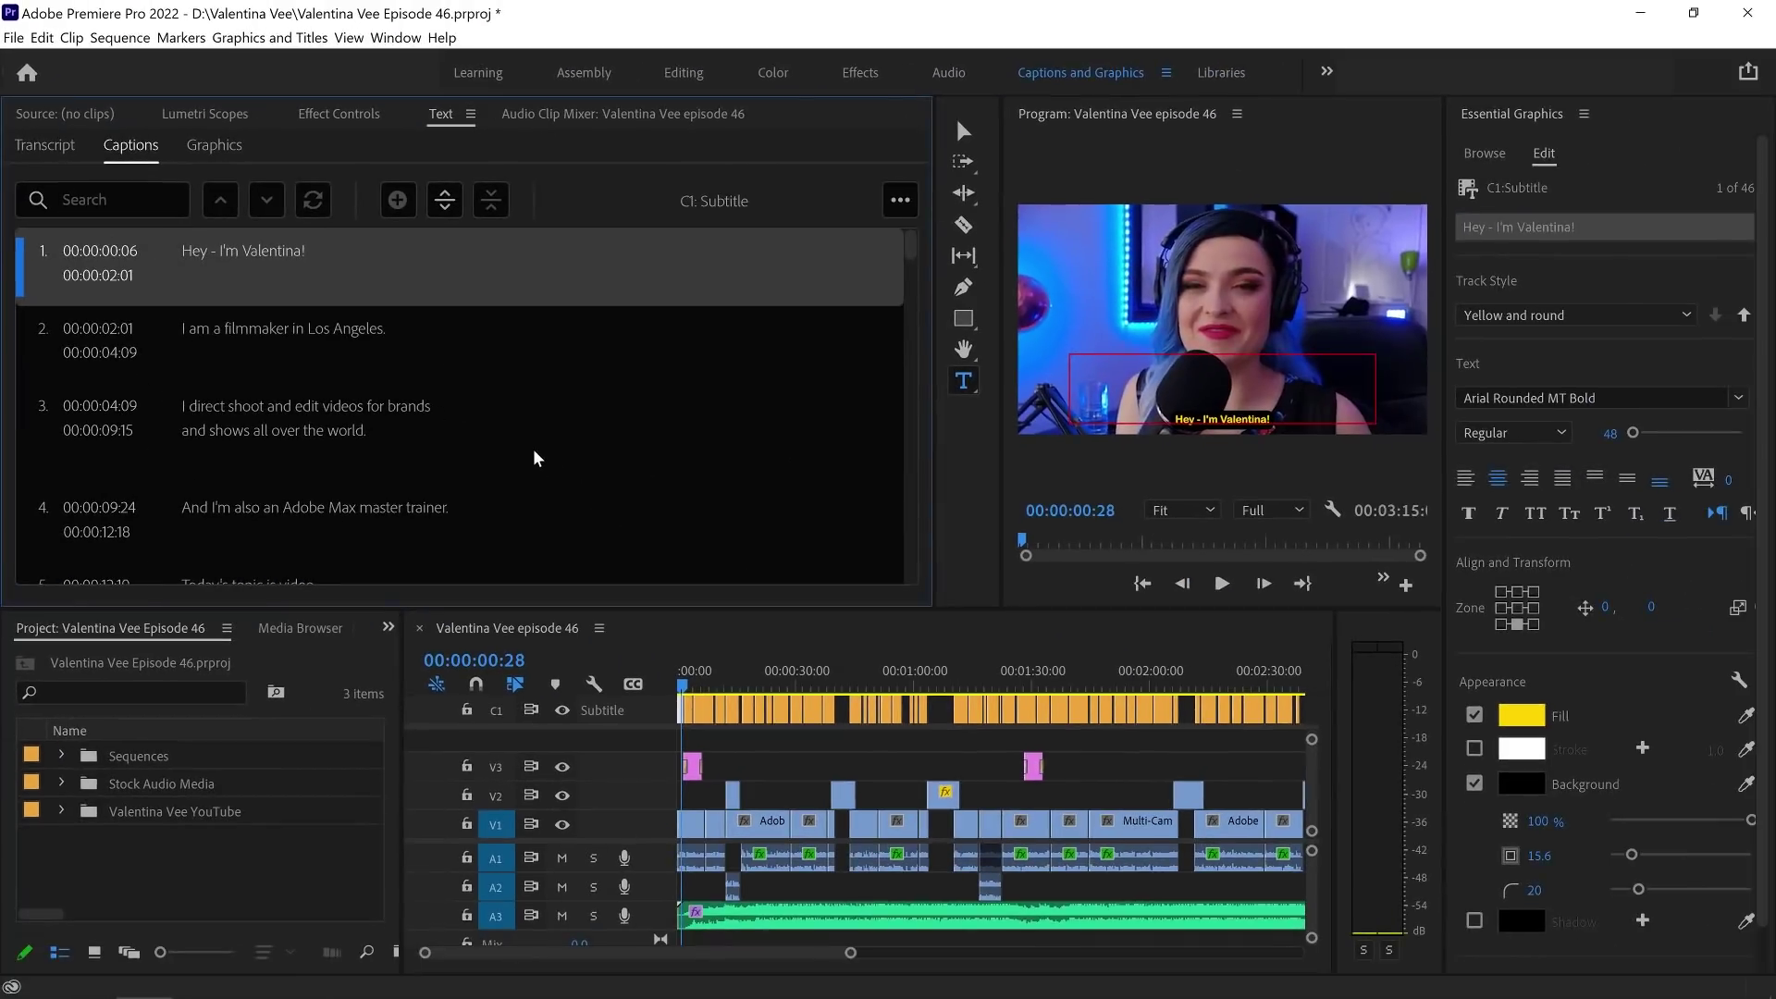
{"action": "key", "text": "ctrl+m"}
{"action": "left_click", "coordinate": [1512, 579]}
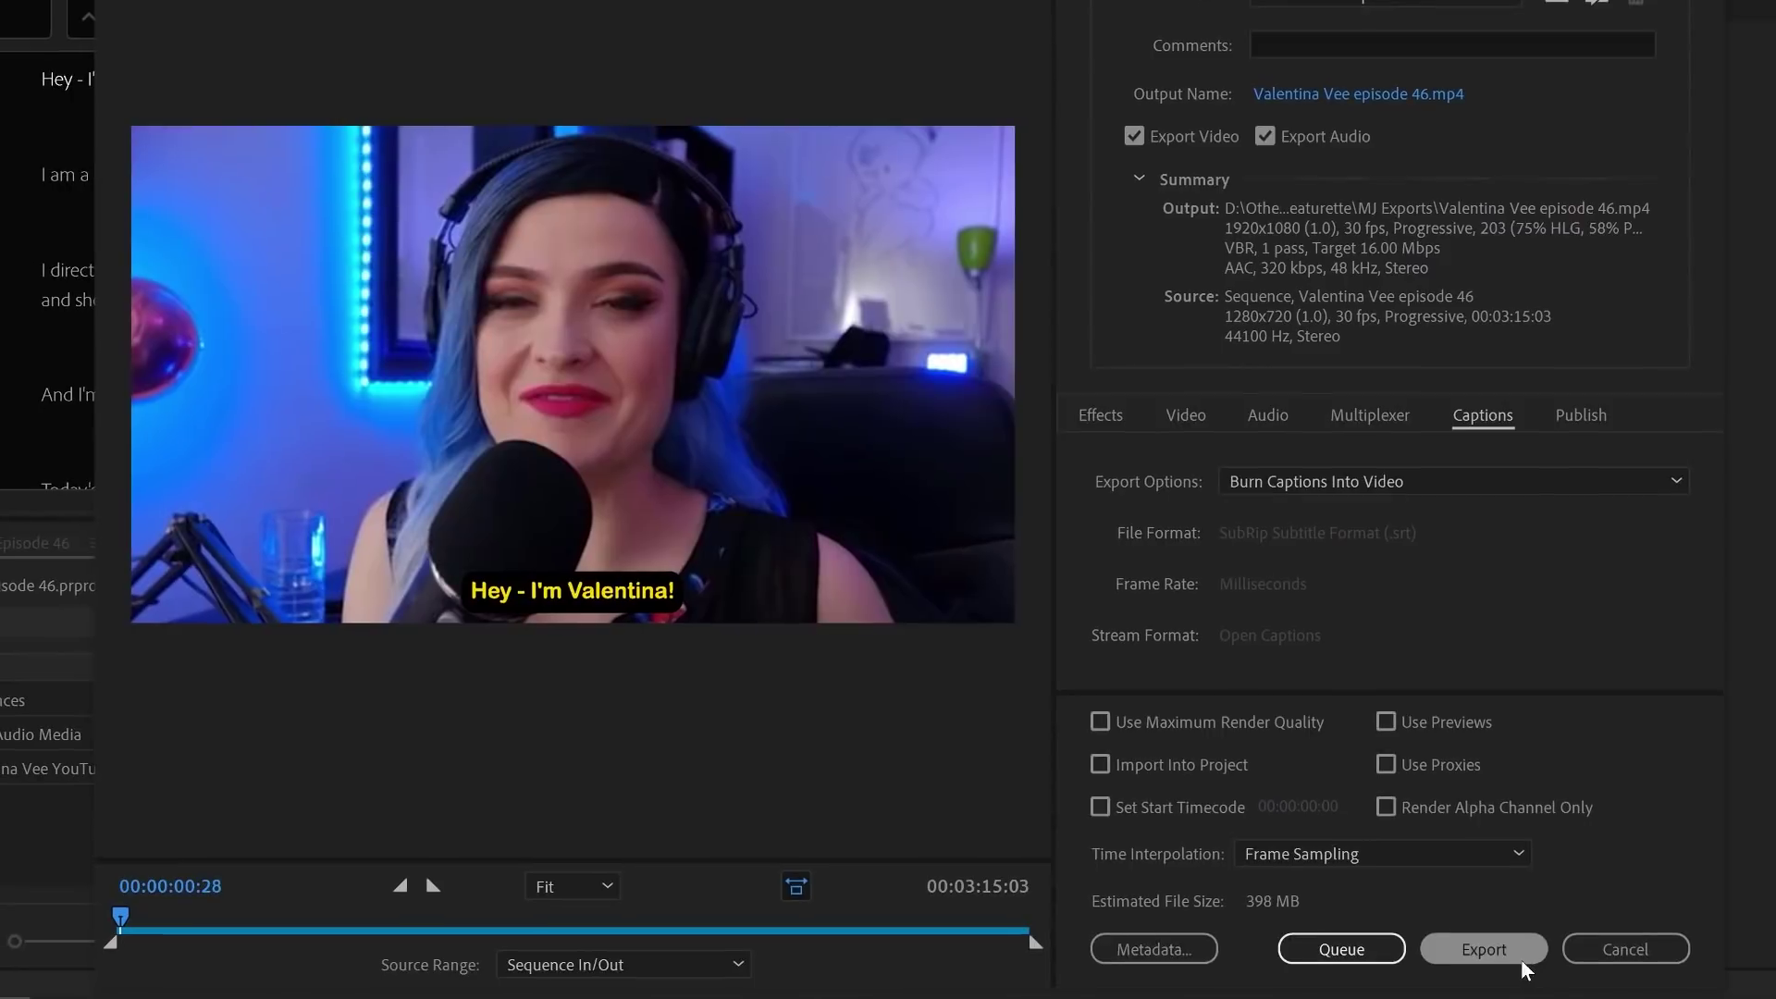
Step: Start the H.264 export with Burn Captions Into Video selected
{"action": "left_click", "coordinate": [1499, 952]}
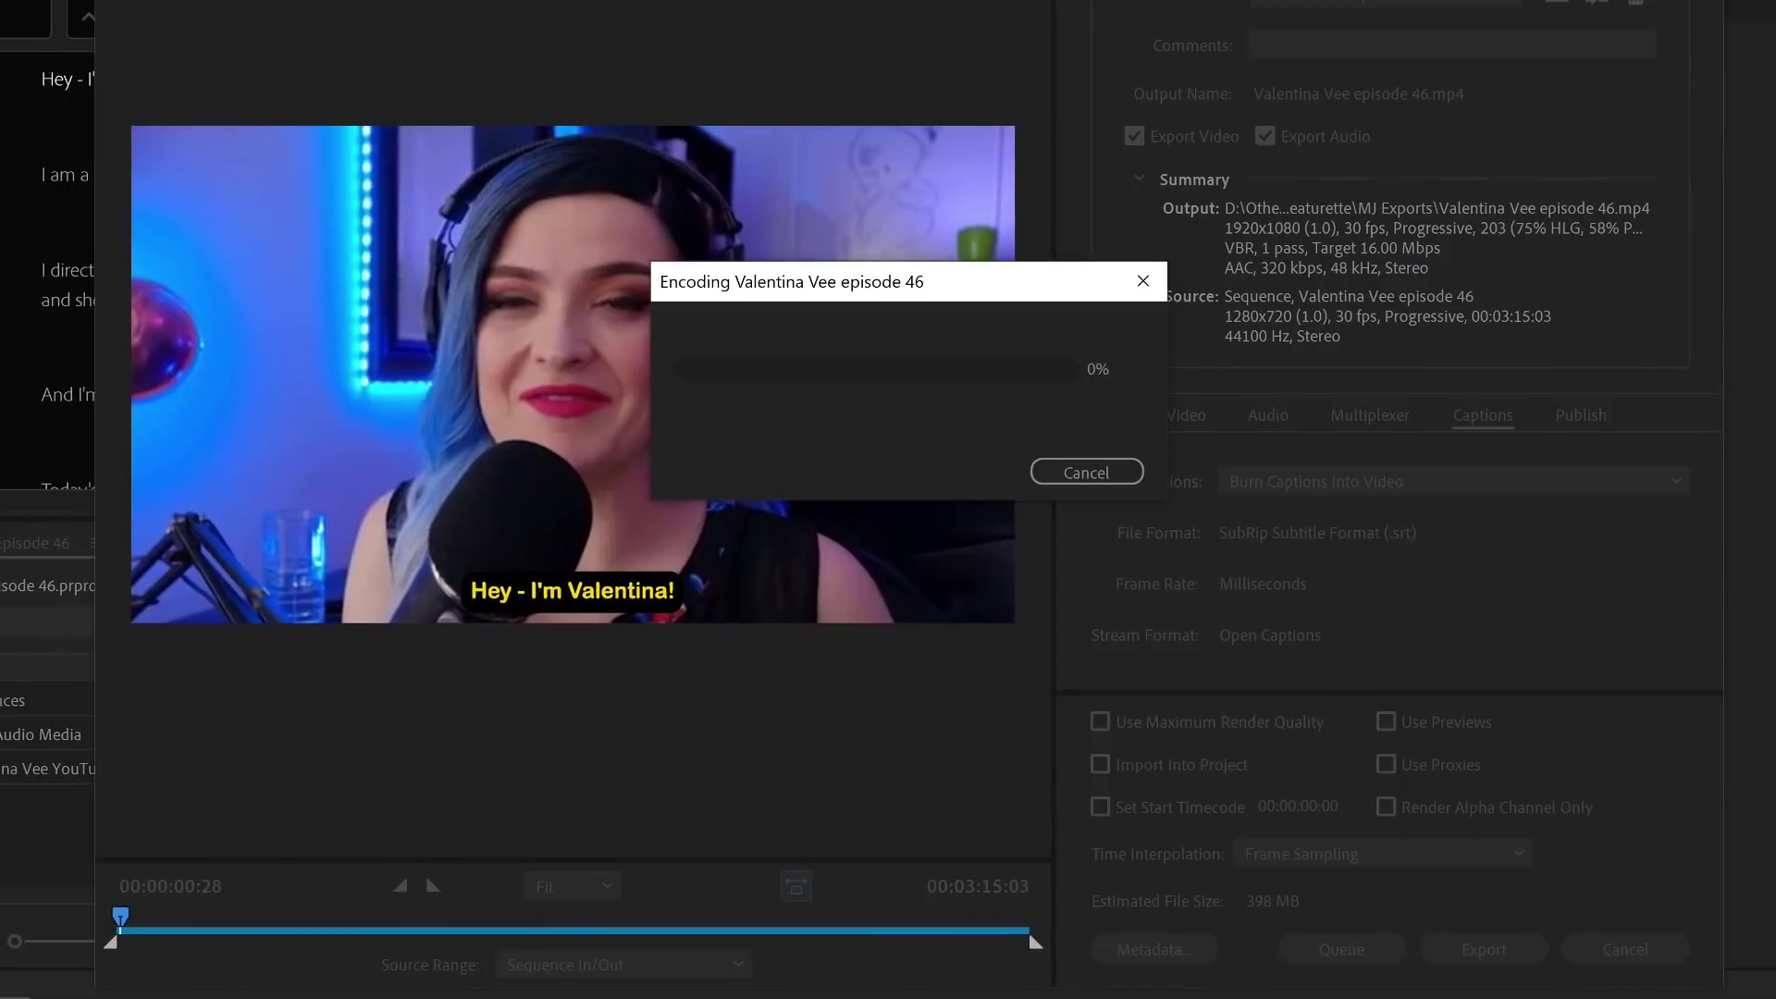